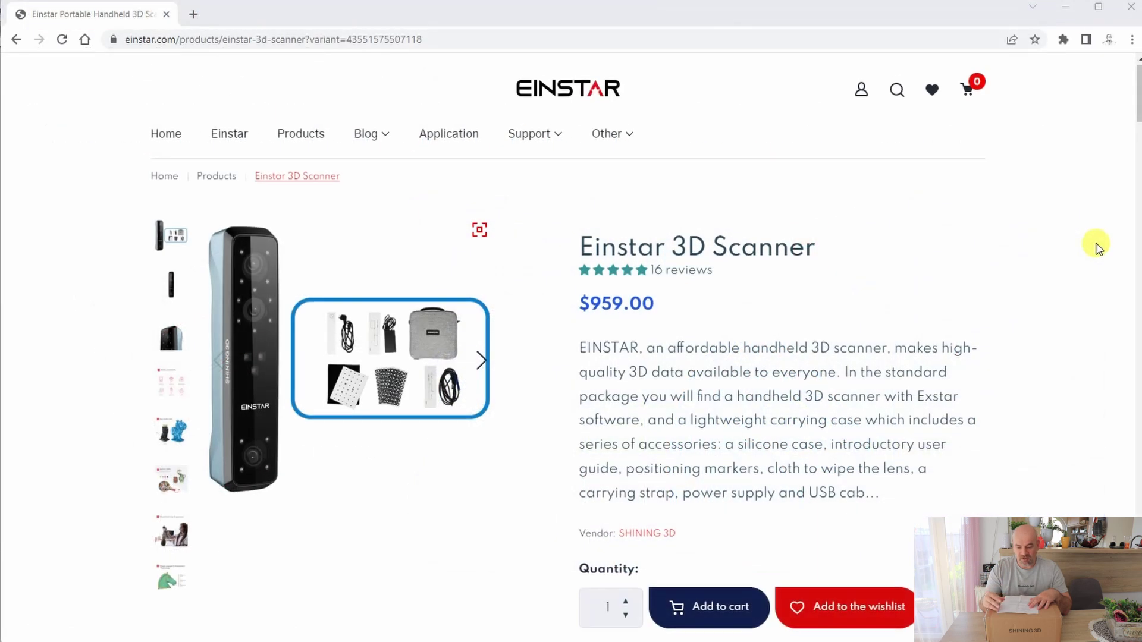
Step: Scroll the Einstar product page through each feature section down to 'Comfortable for Eyes, Easy to Scan Hair'
scroll(1096, 244, down, 15)
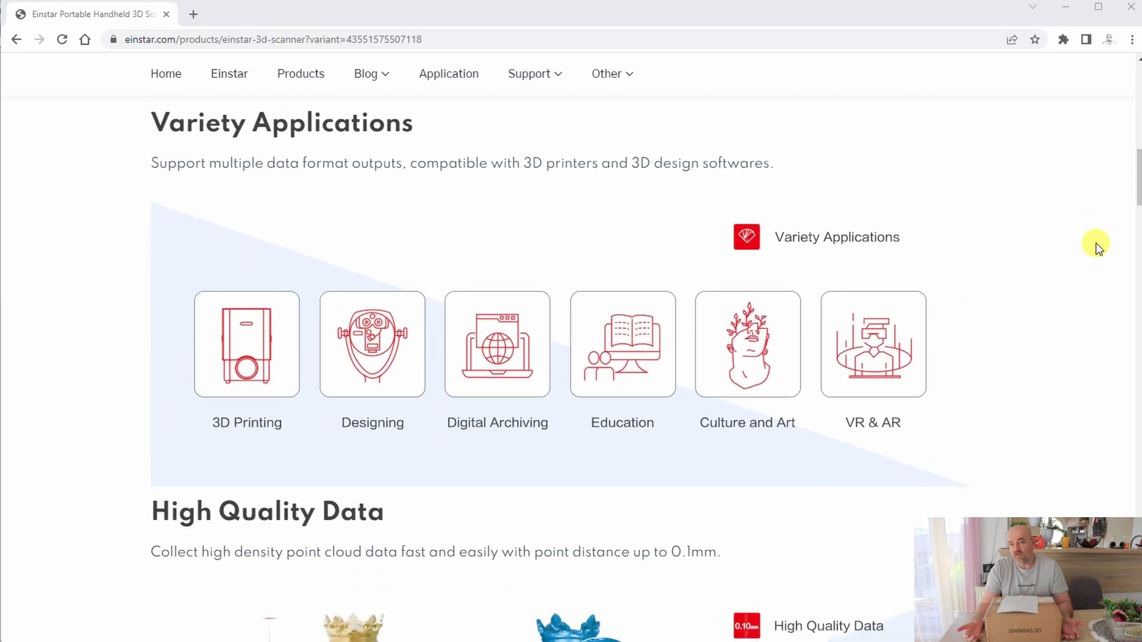
scroll(1096, 243, down, 5)
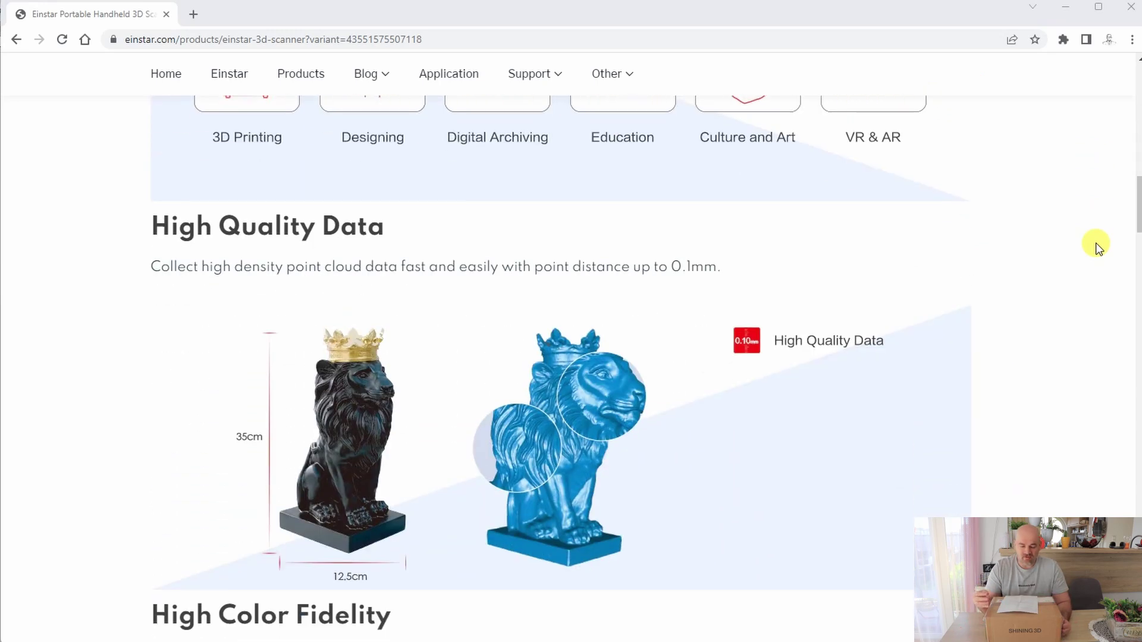
scroll(1095, 242, down, 6)
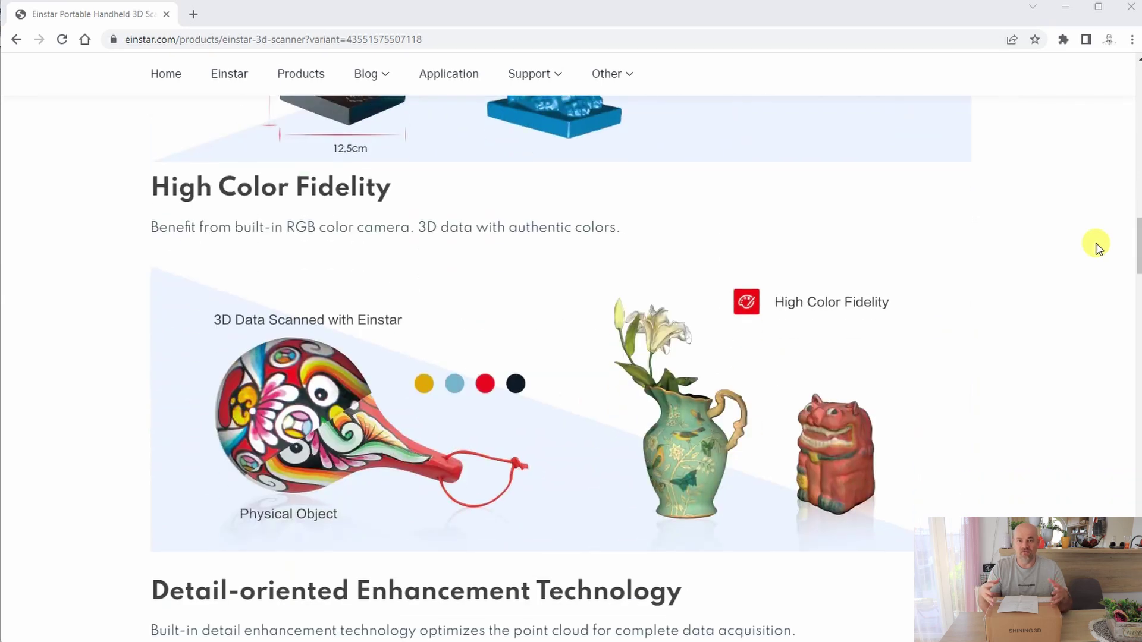
scroll(1095, 242, down, 7)
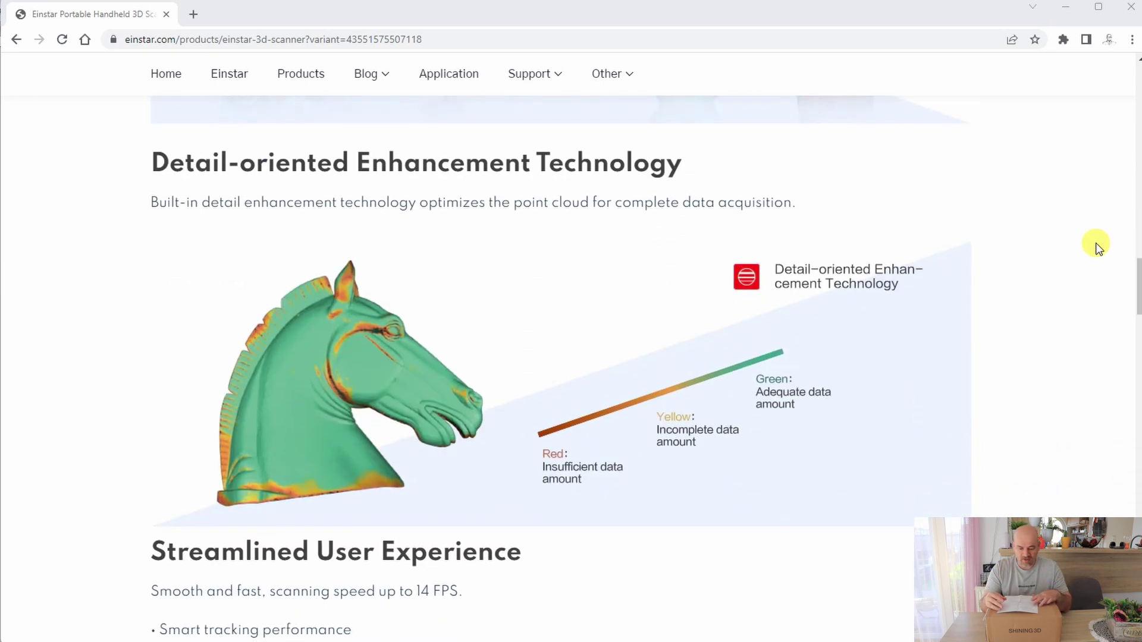
scroll(1098, 245, down, 6)
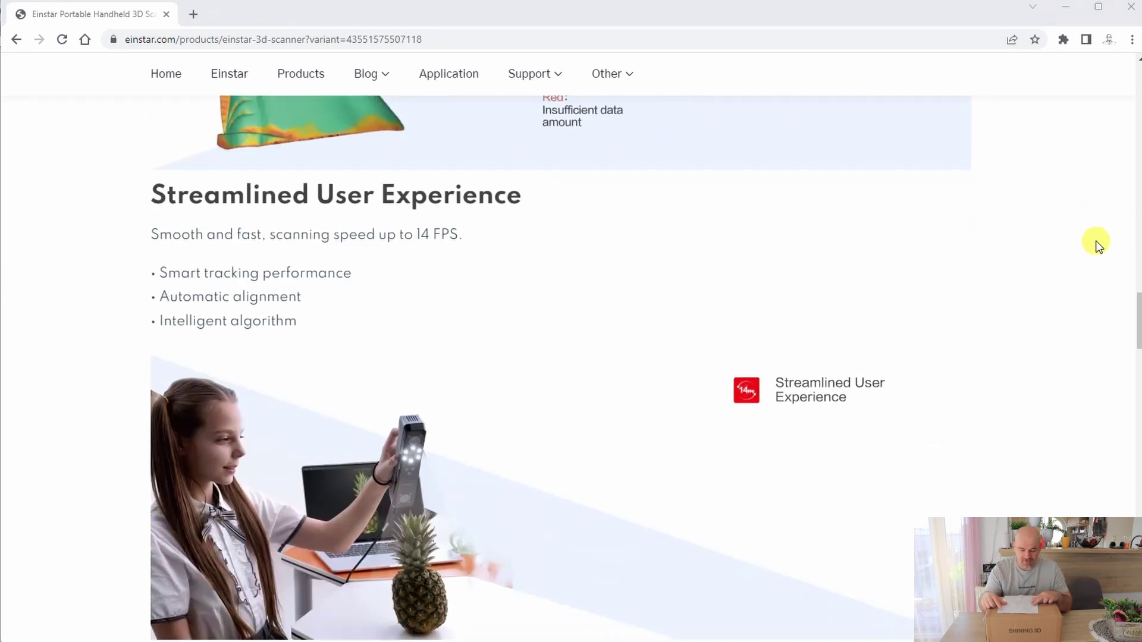
scroll(1098, 245, down, 8)
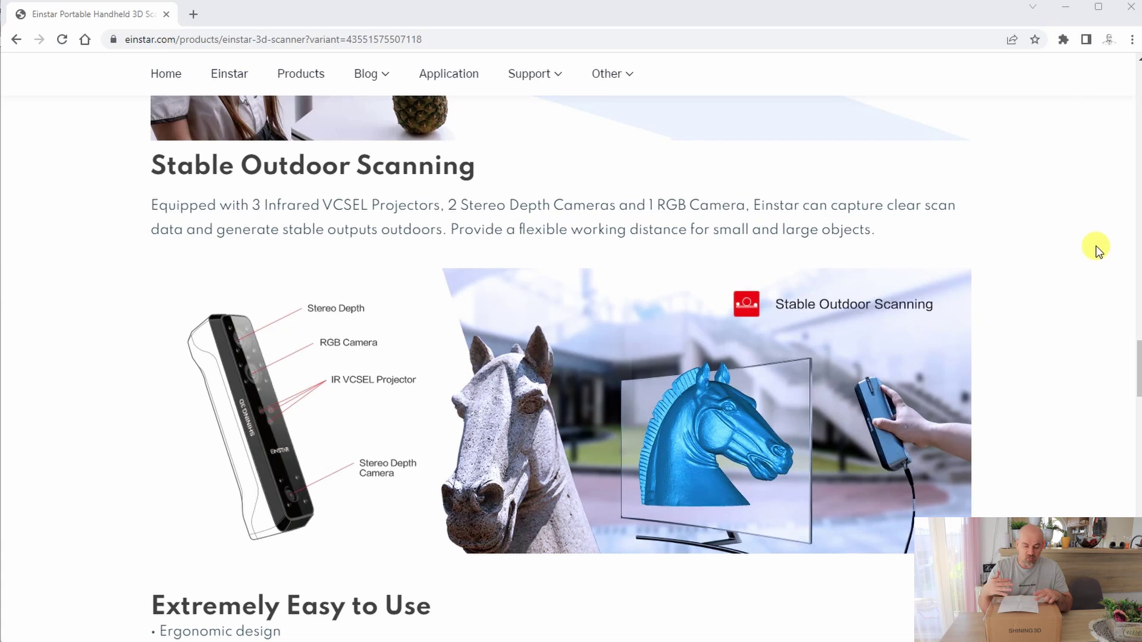
scroll(1097, 247, down, 7)
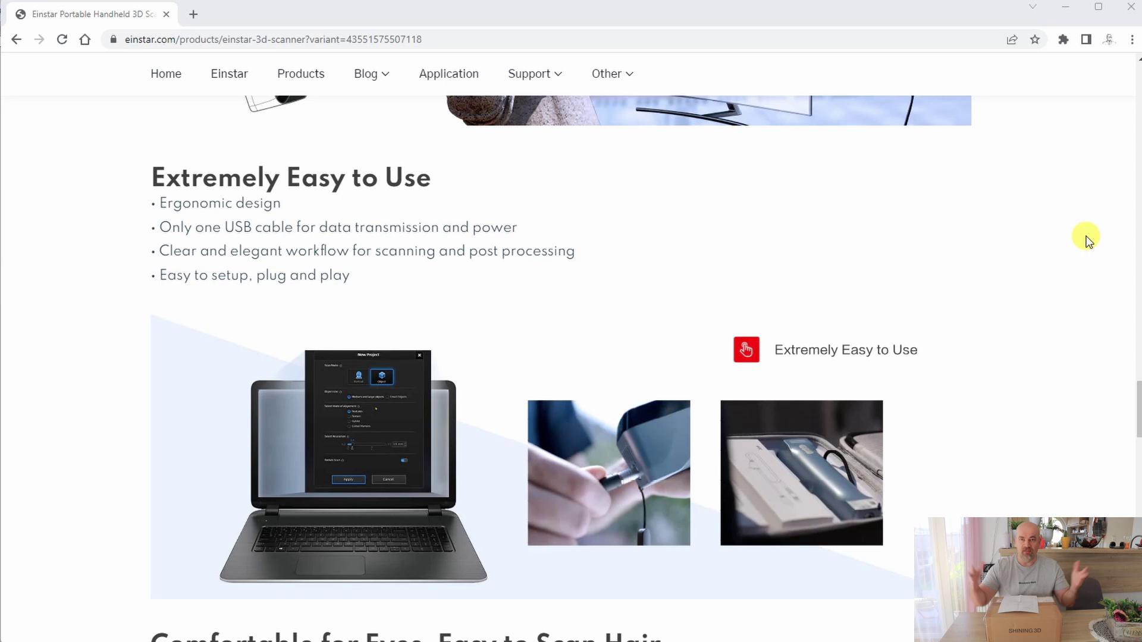
scroll(1087, 240, down, 8)
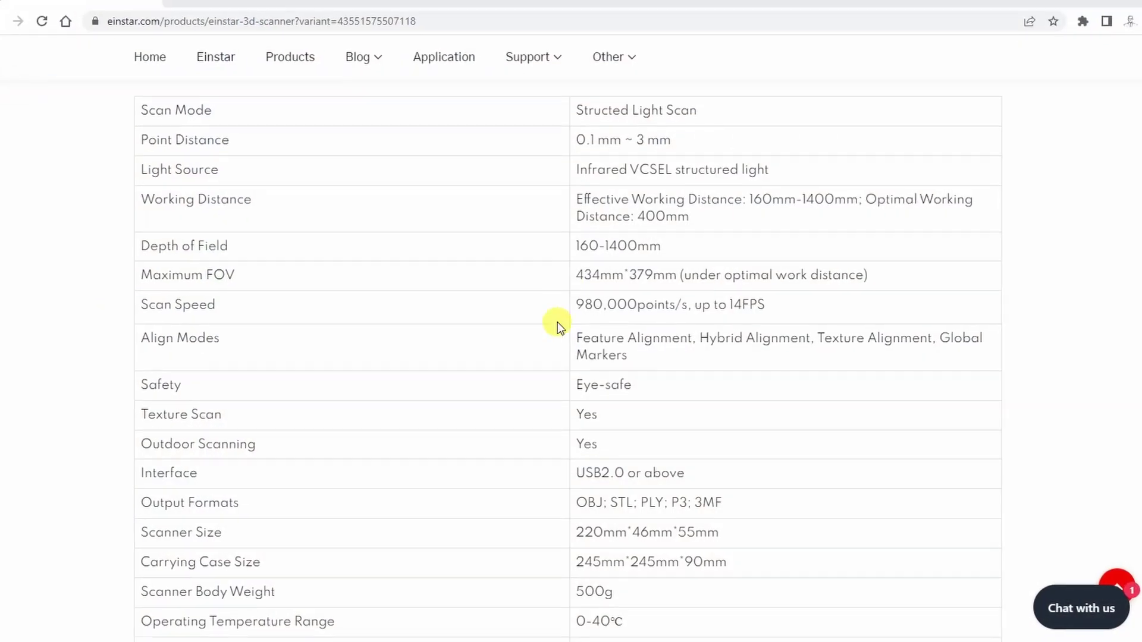
Step: Highlight the Maximum FOV 434mm*379mm and Align Modes rows, then the basic and recommended computer requirements
drag(576, 280, 675, 280)
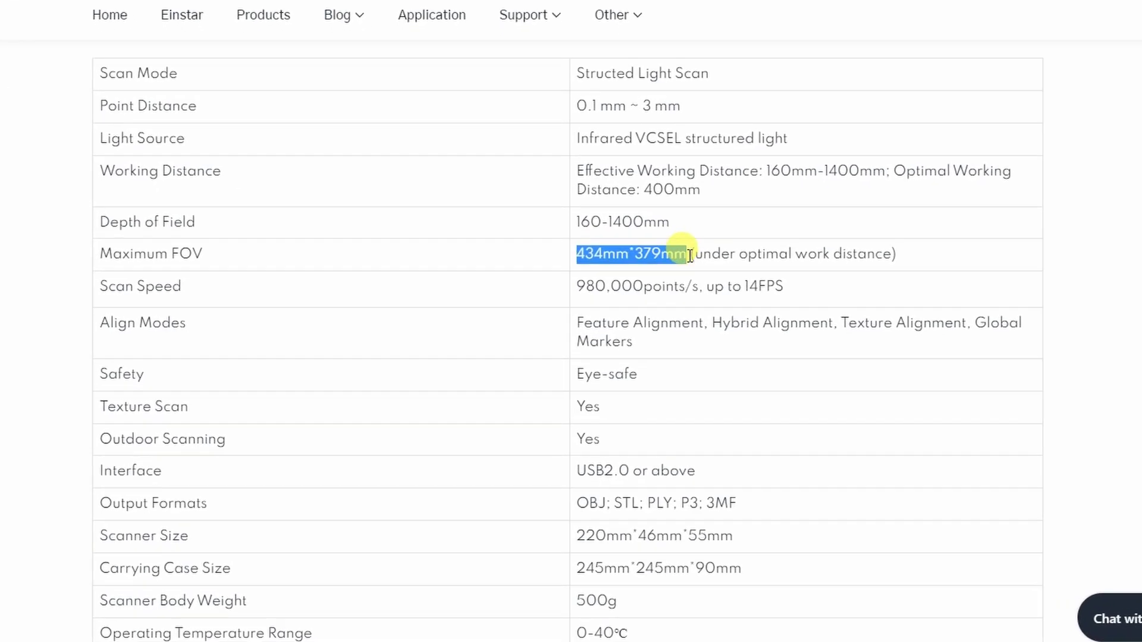
click(773, 257)
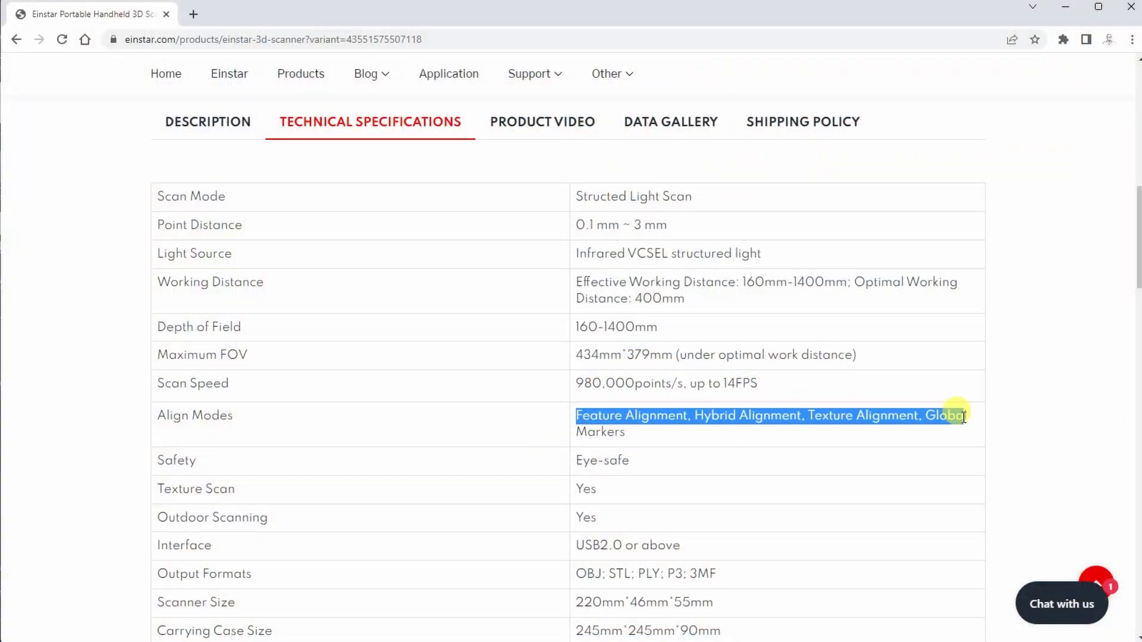
click(1015, 437)
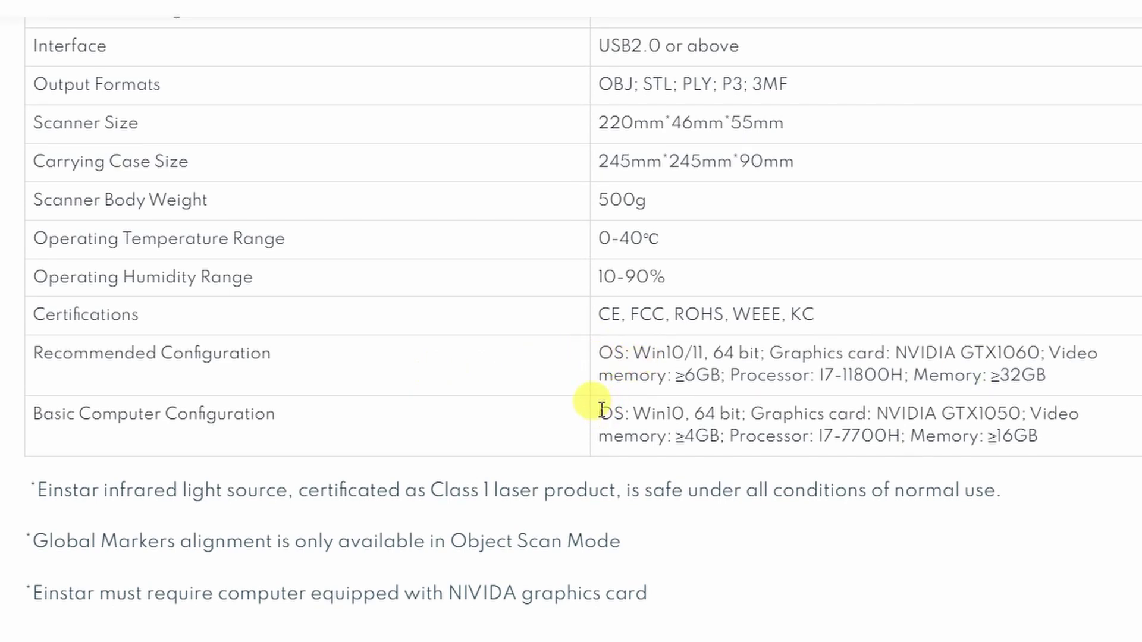
drag(719, 412, 994, 438)
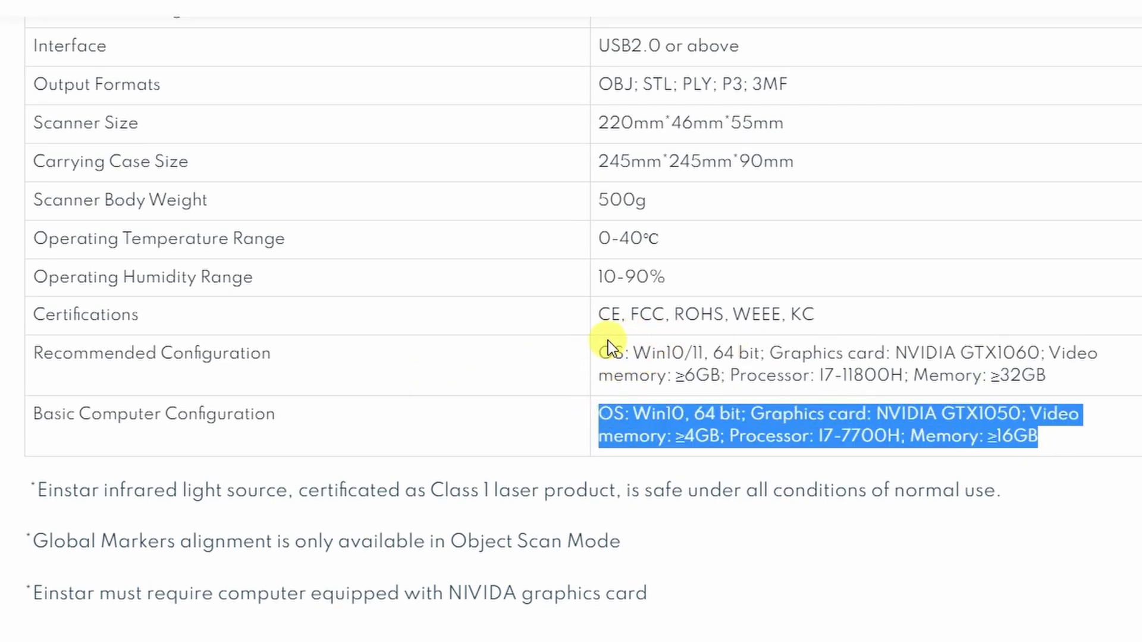
drag(601, 352, 1086, 375)
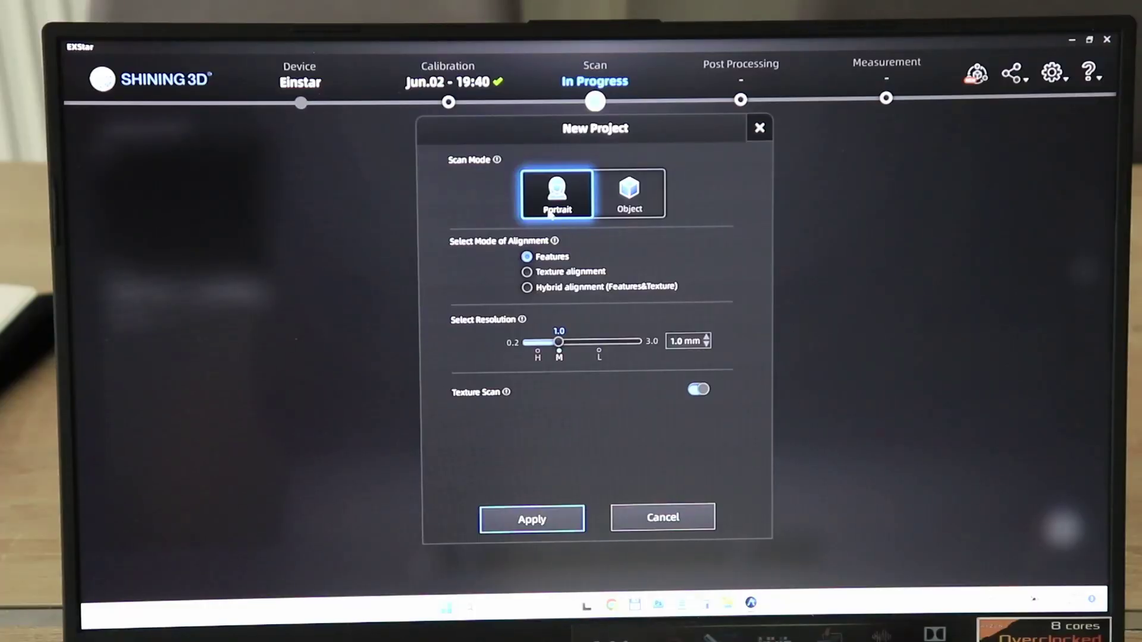
Step: Switch the new project's scan mode from Portrait to Object, keeping 0.5 mm resolution
click(632, 201)
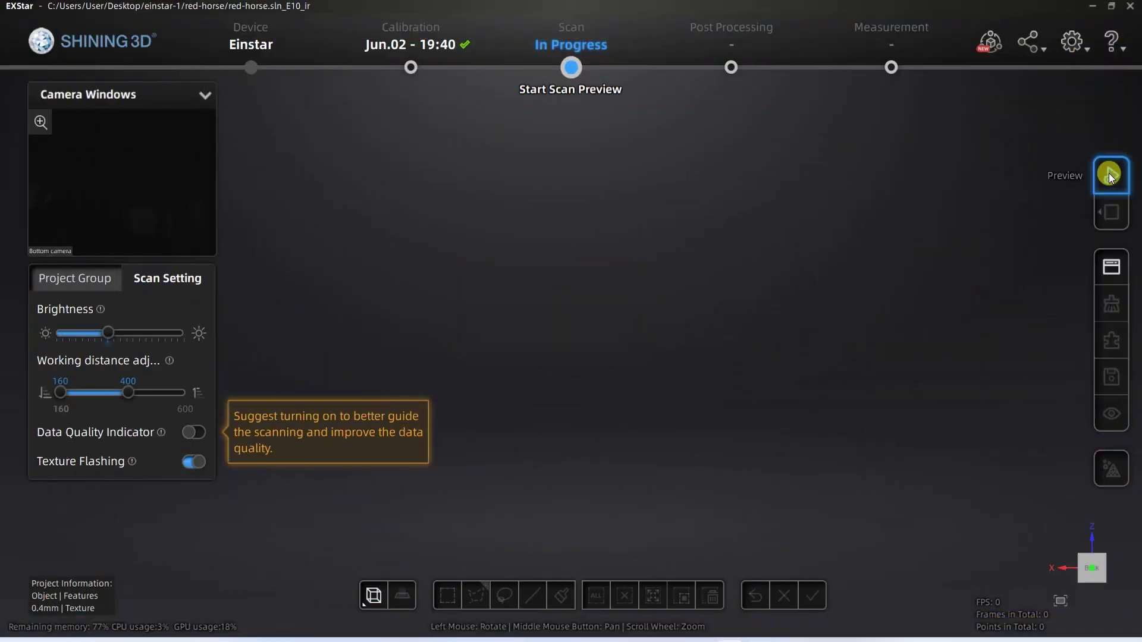
Step: Start the live preview of the red toy horse to begin scanning
click(1109, 175)
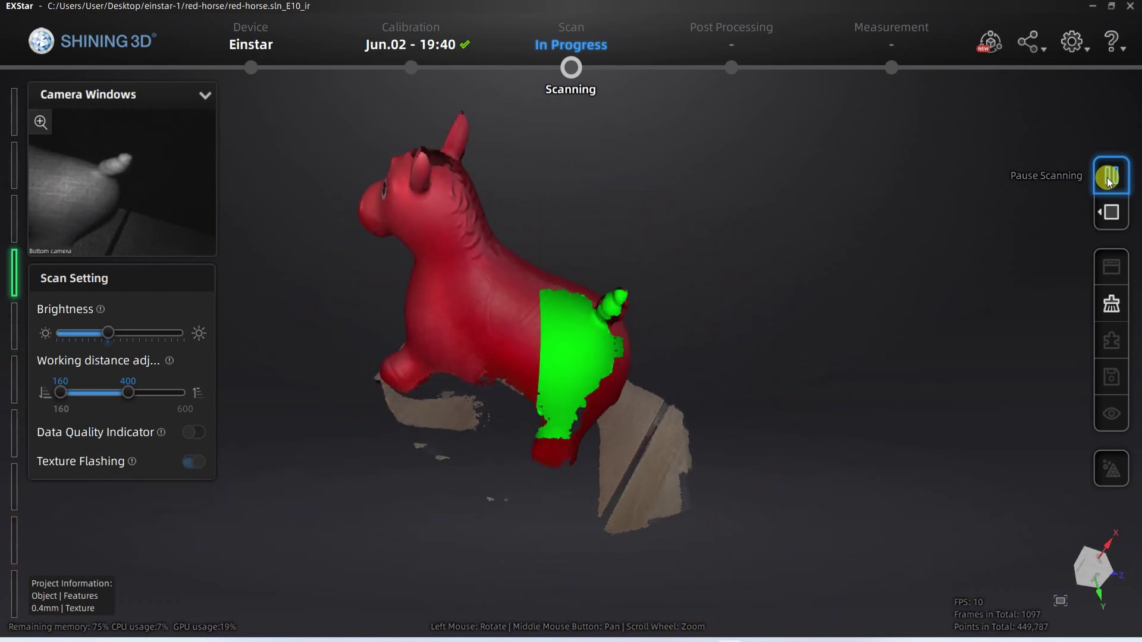
Step: Pause, generate the horse point cloud from the captured frames, and resume scanning
click(1109, 178)
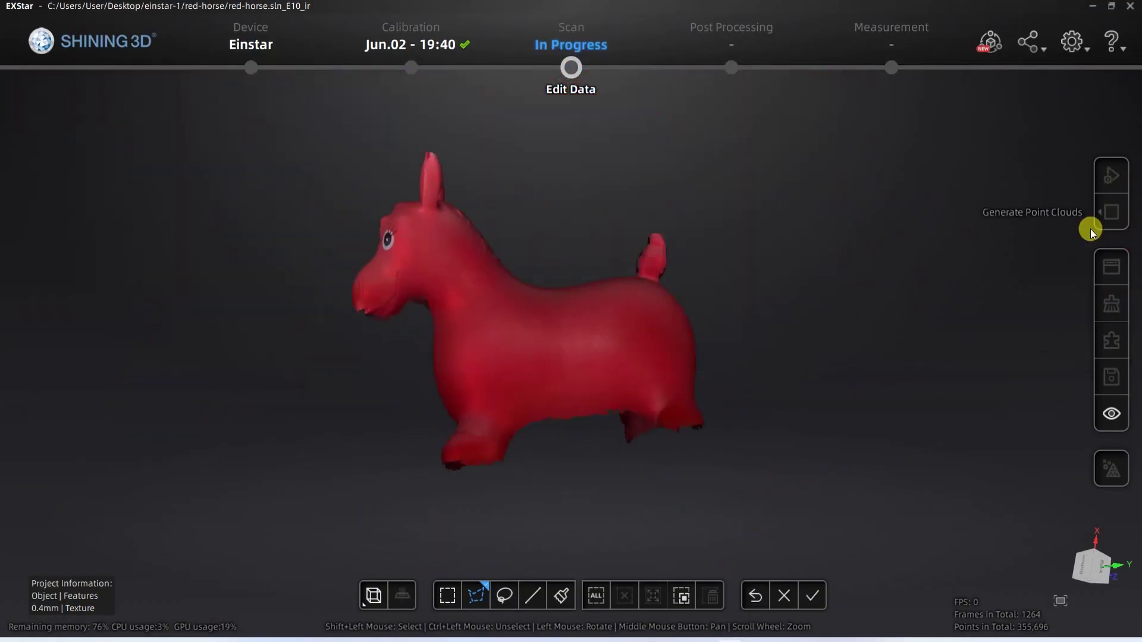
click(800, 594)
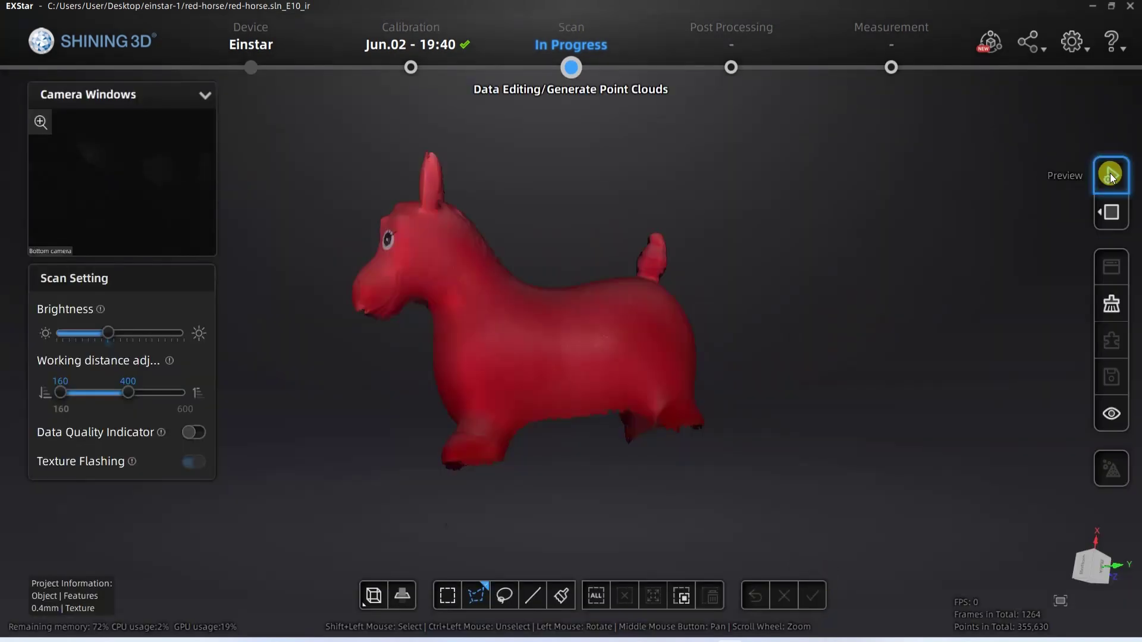
click(1109, 175)
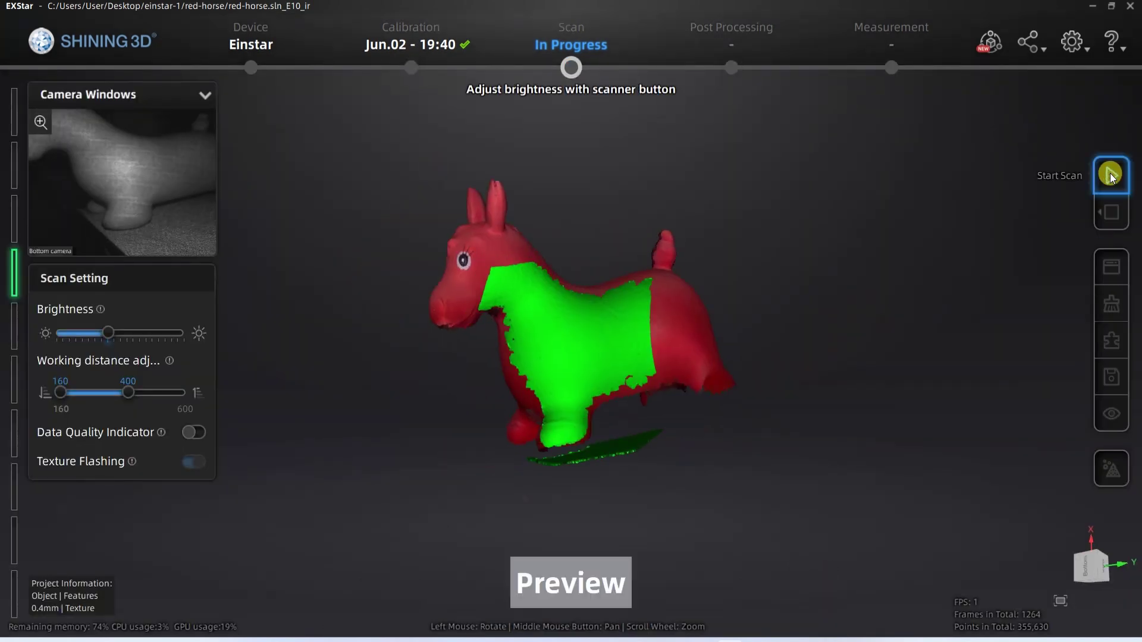
click(1110, 174)
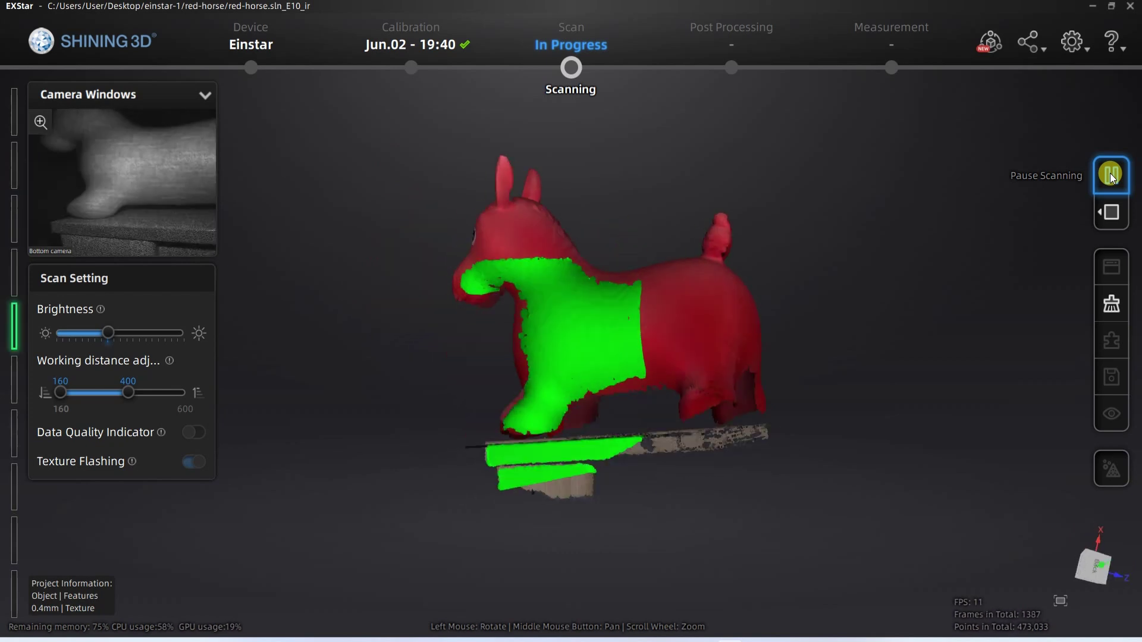
Step: Remove the table points beneath the horse with a polygon selection and delete
click(1110, 174)
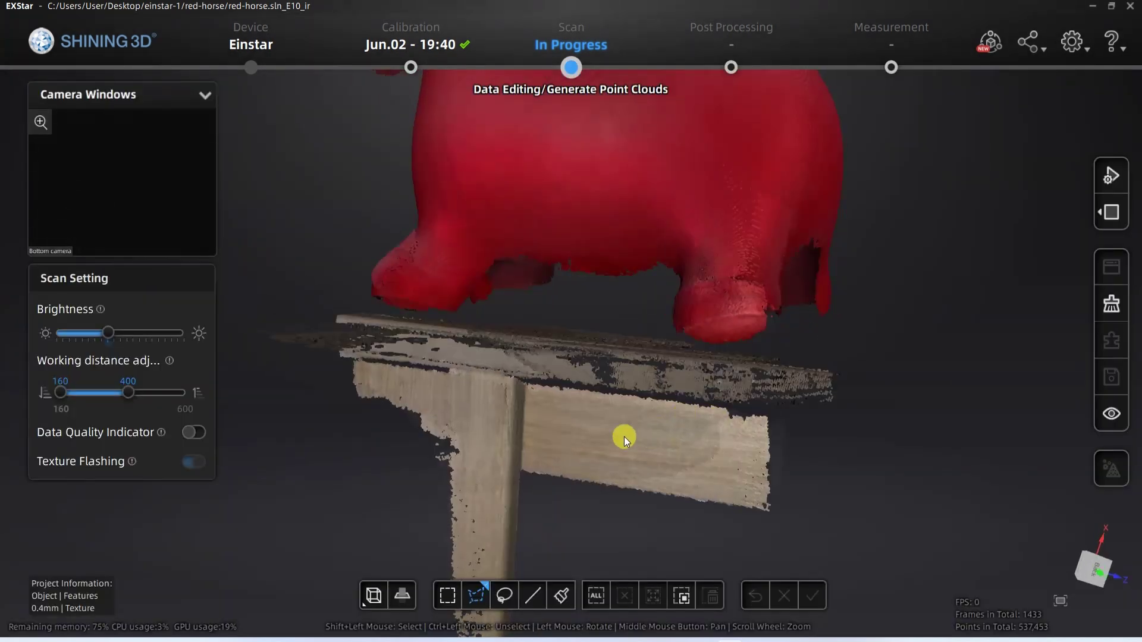
drag(624, 440, 323, 318)
double_click(774, 336)
key(Delete)
drag(535, 505, 653, 474)
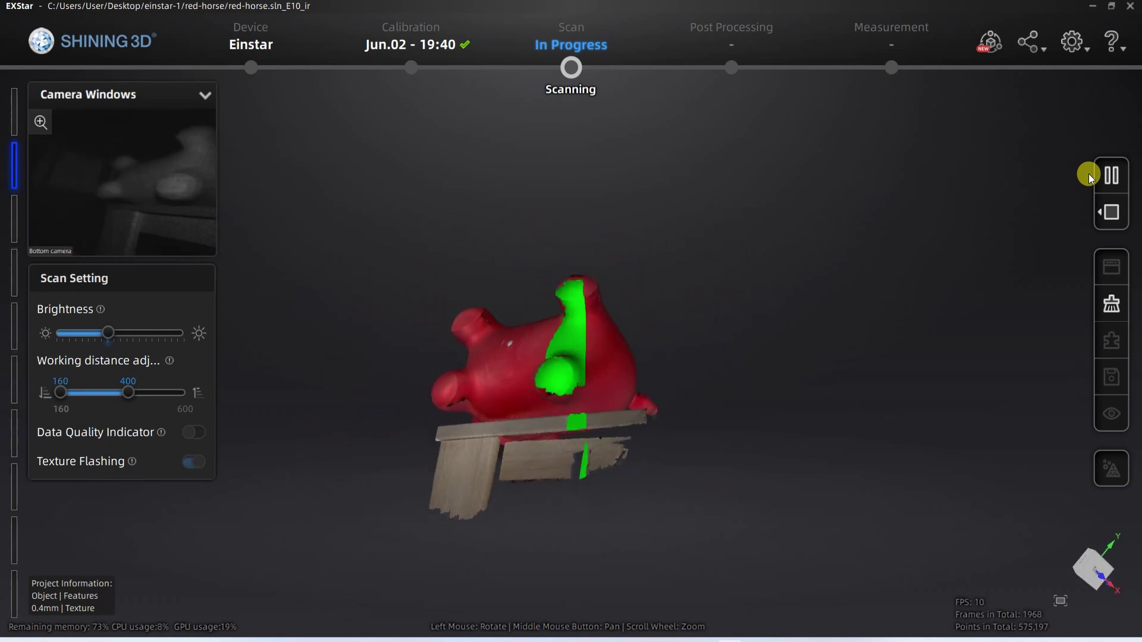
Step: Scan another pass of the repositioned horse, reviewing the merged data before resuming
click(1110, 175)
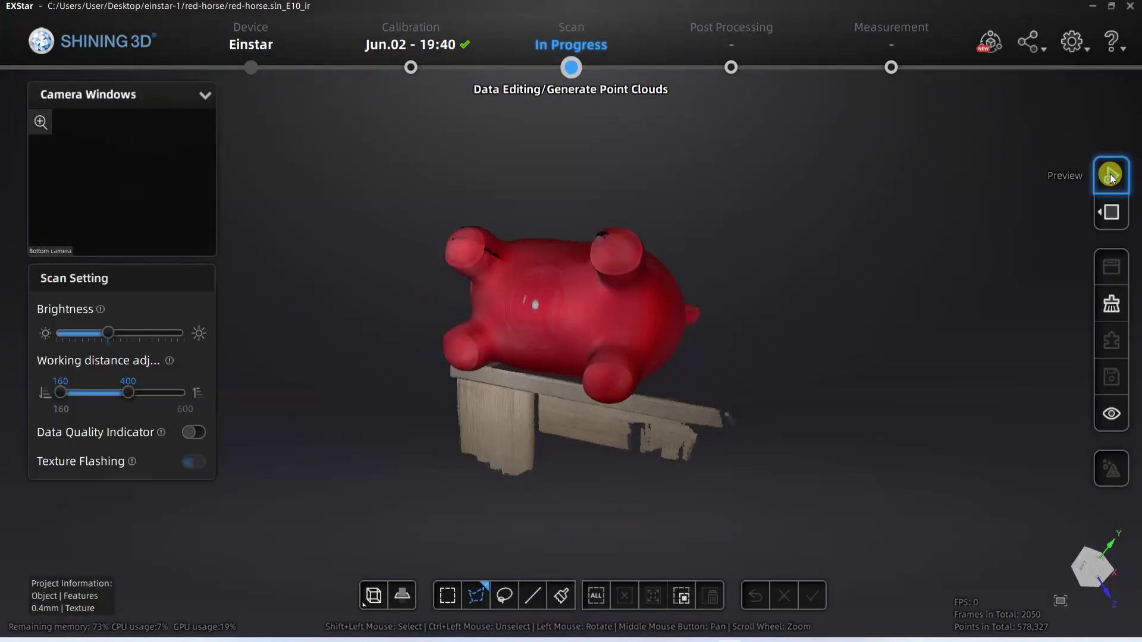
click(1111, 175)
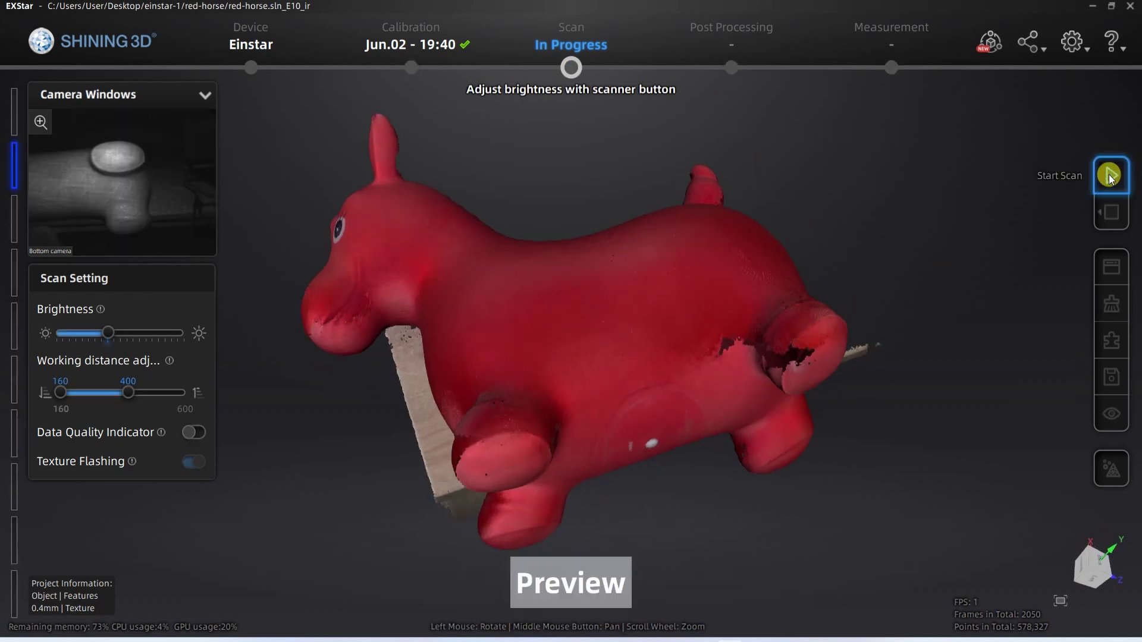
click(1110, 175)
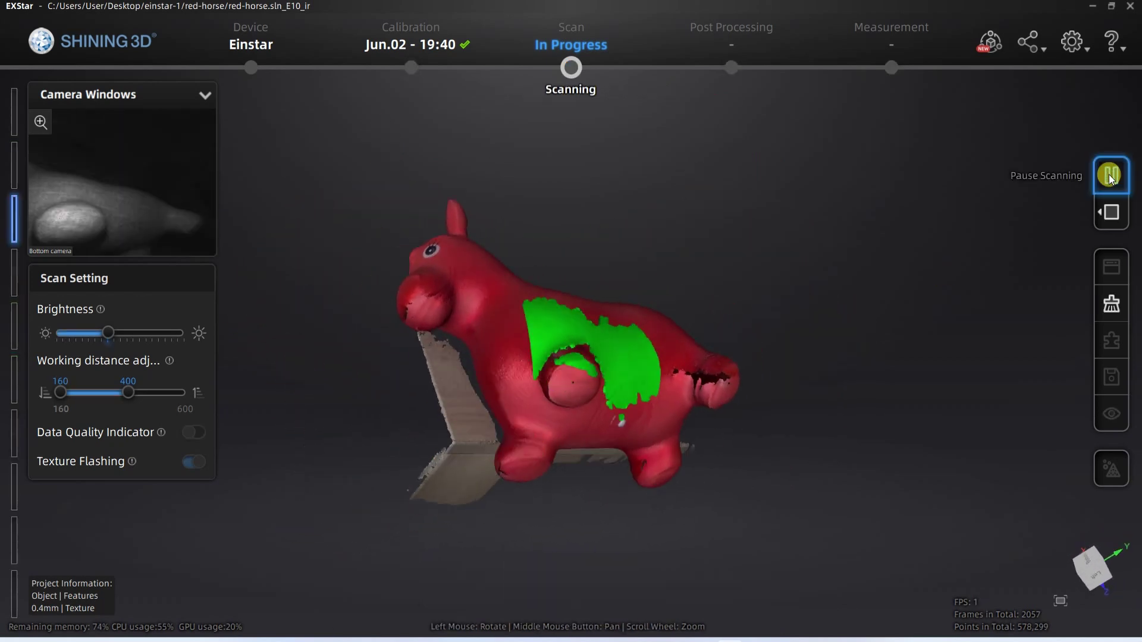
click(1108, 176)
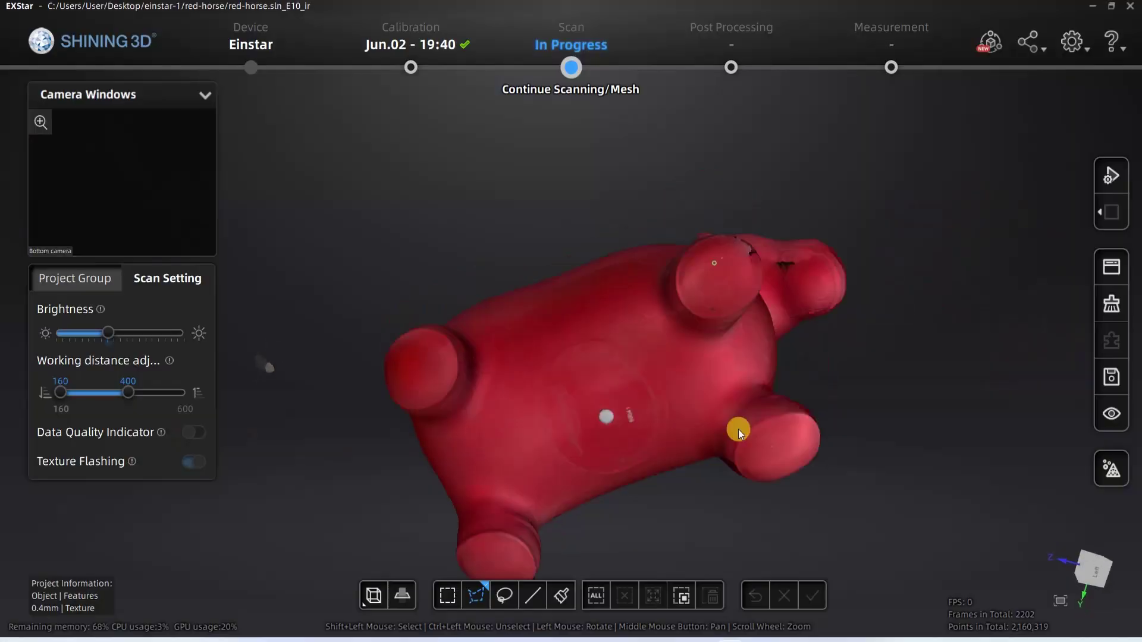
drag(739, 428, 701, 316)
click(1110, 176)
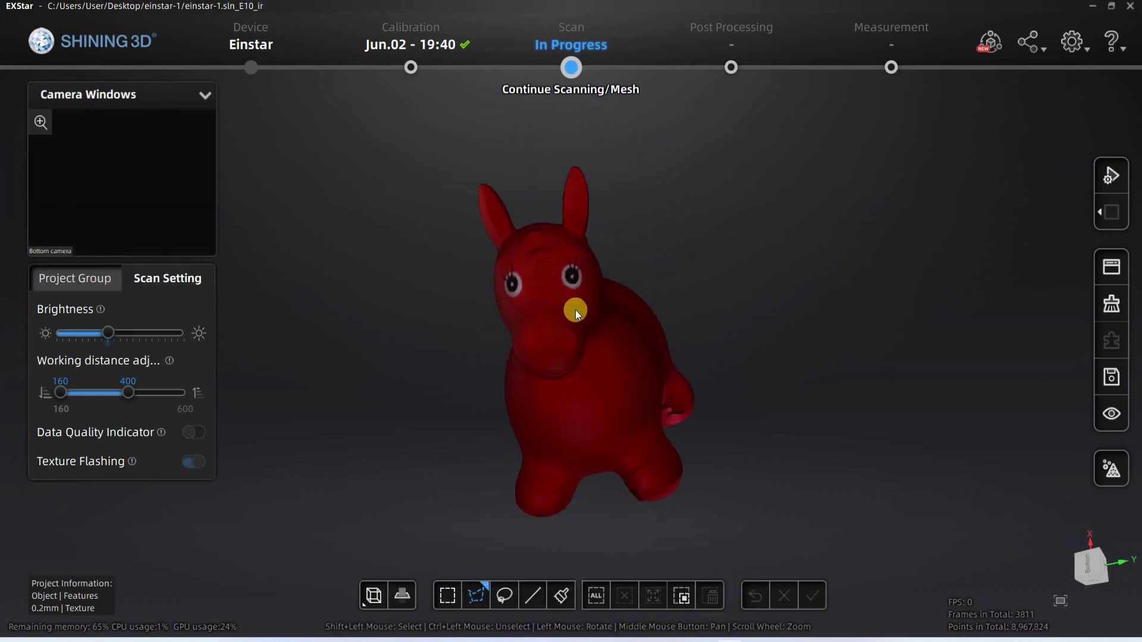
Step: Mesh the scanned horse at medium quality and confirm the mesh for editing
drag(576, 314, 713, 470)
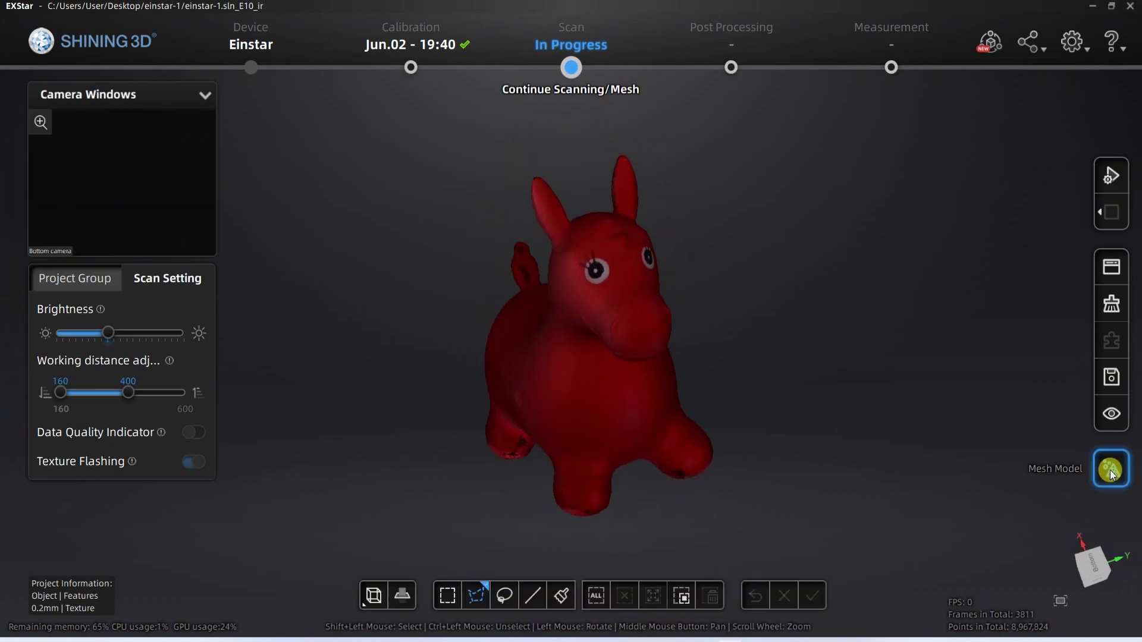
click(1109, 471)
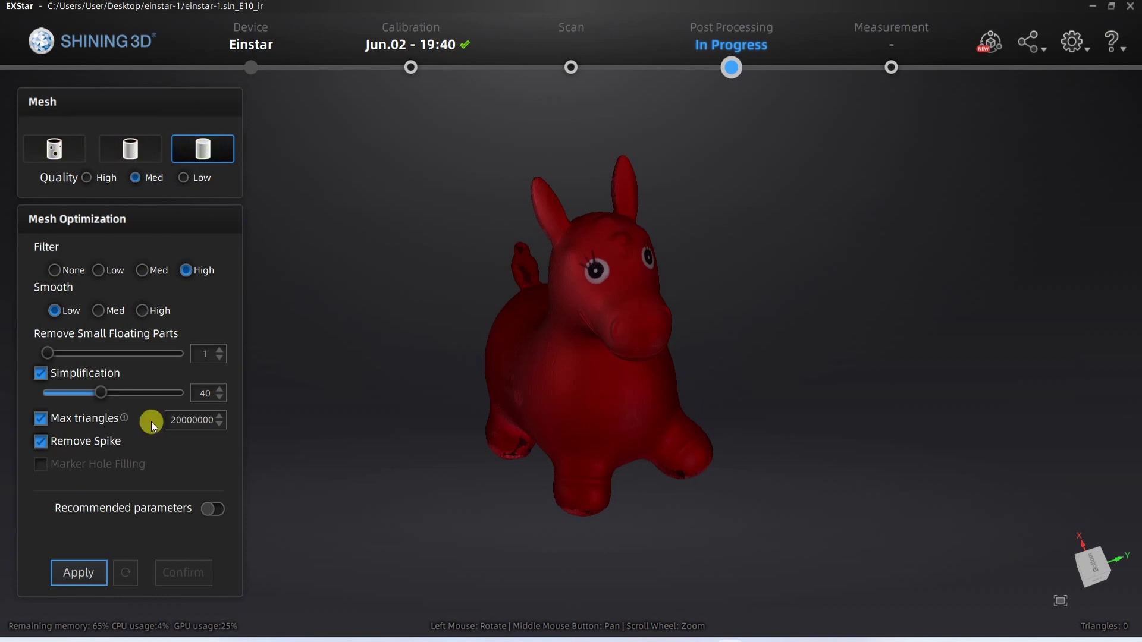
click(79, 572)
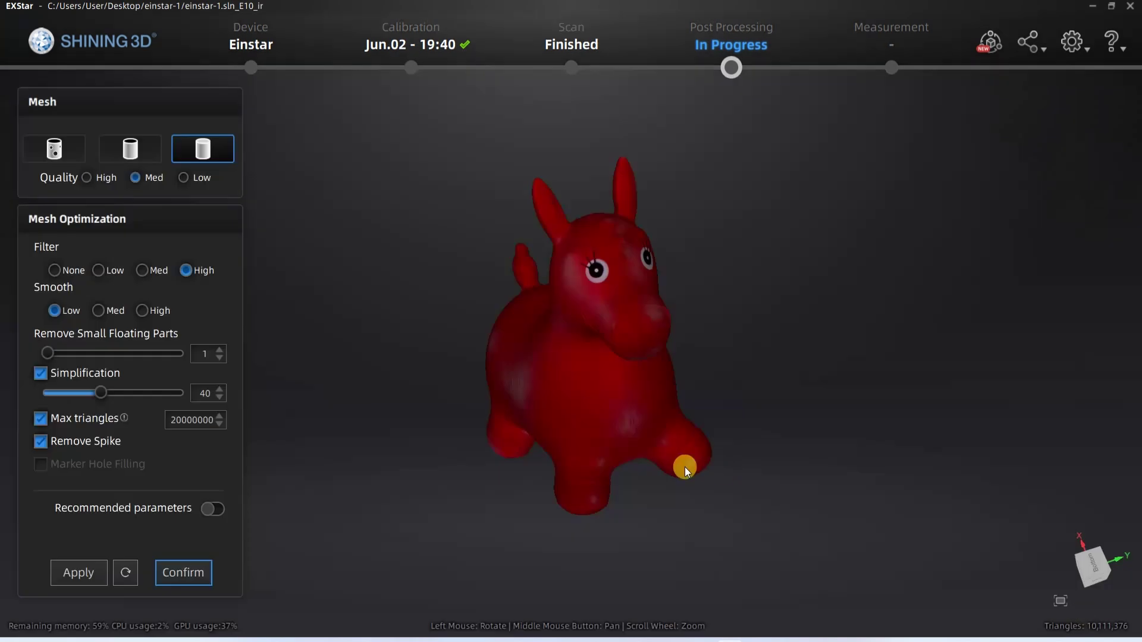
drag(684, 466, 571, 366)
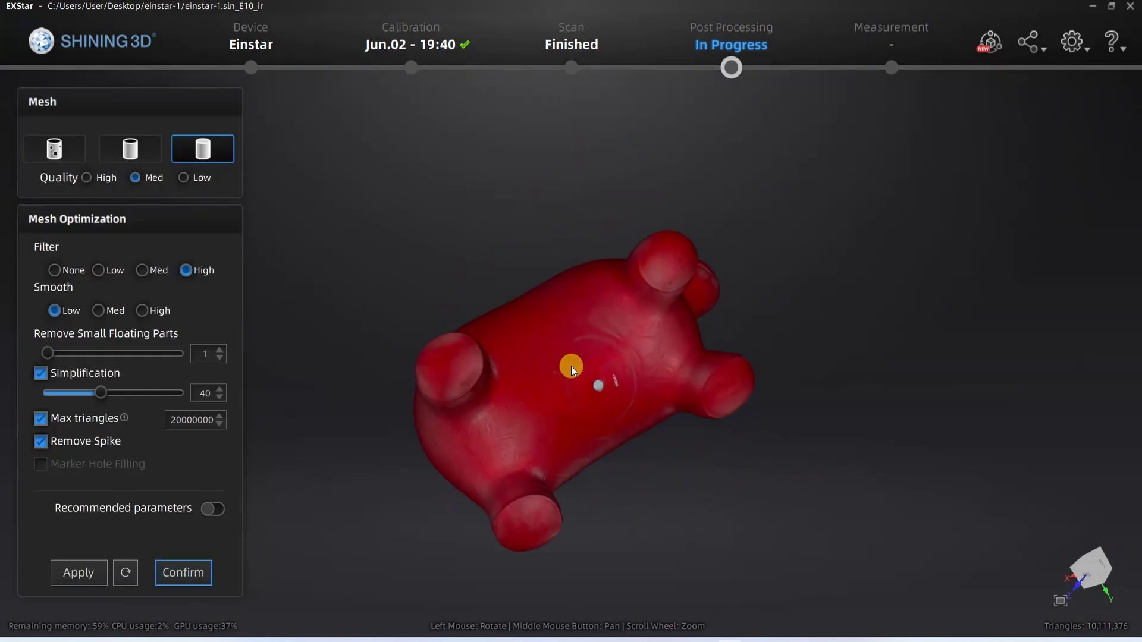
scroll(571, 365, up, 5)
drag(752, 364, 475, 369)
click(207, 572)
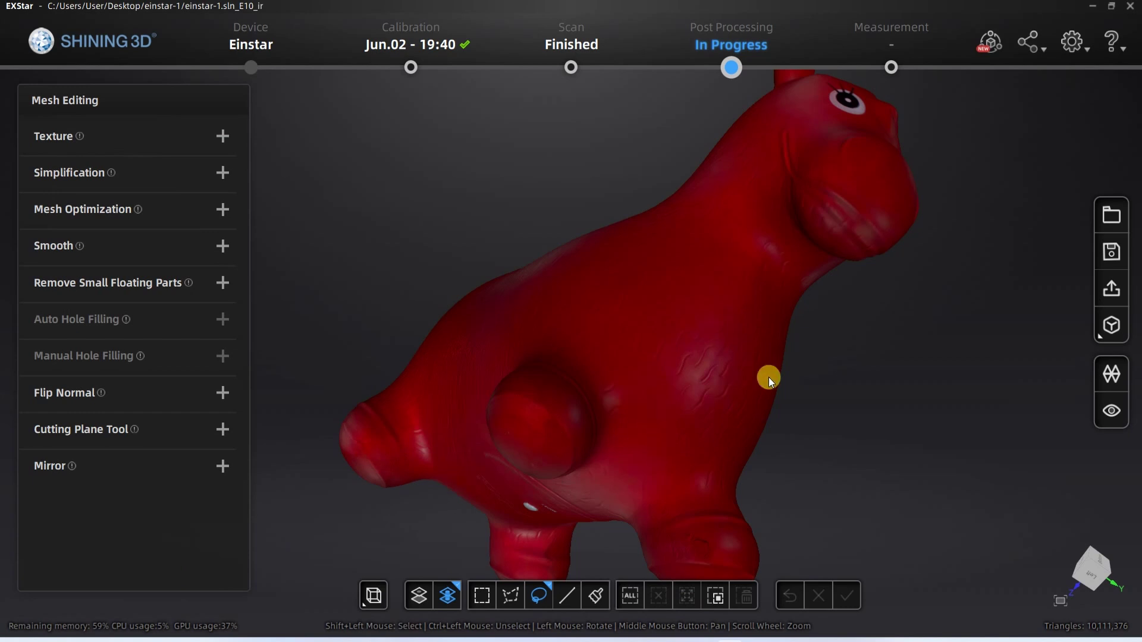
Step: Toggle the red texture off and on to inspect the bare horse mesh, including its hooves
drag(769, 379, 552, 143)
scroll(630, 375, up, 5)
drag(630, 375, 1034, 463)
click(1111, 411)
click(1111, 411)
scroll(757, 377, down, 5)
scroll(1034, 463, up, 5)
click(1111, 411)
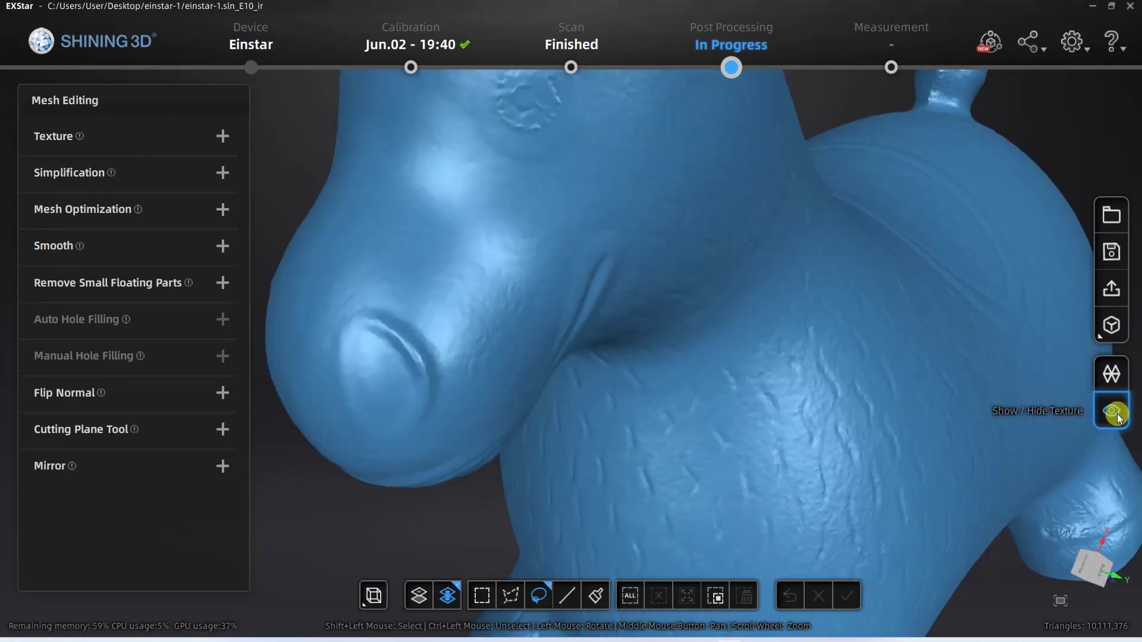
click(1111, 410)
scroll(726, 402, down, 5)
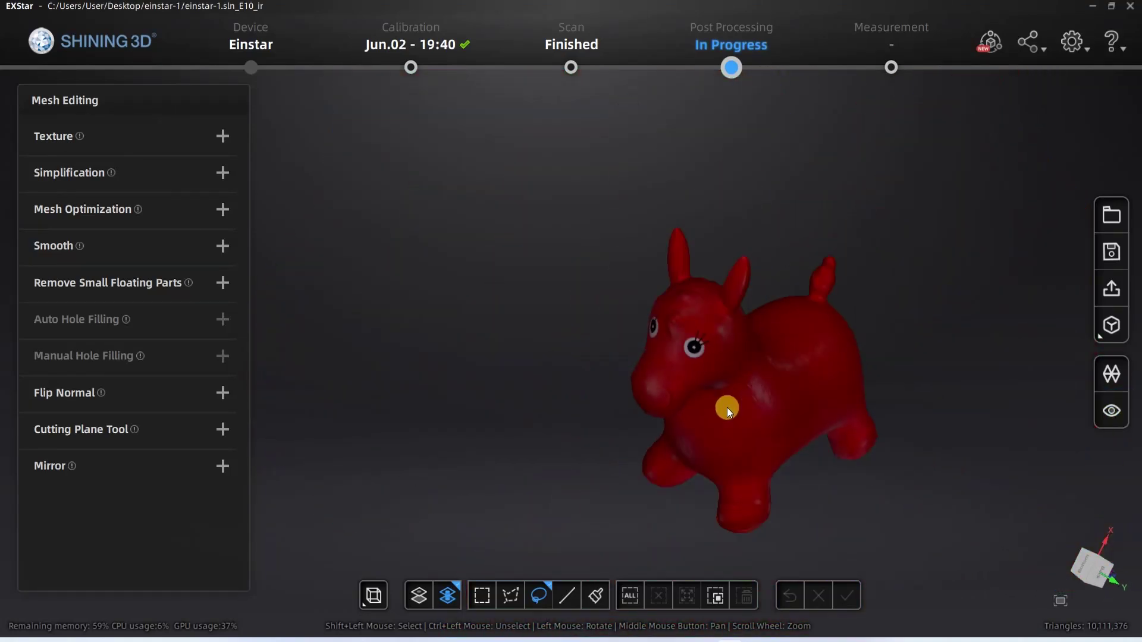
drag(370, 410, 873, 388)
drag(955, 146, 848, 405)
scroll(770, 395, up, 5)
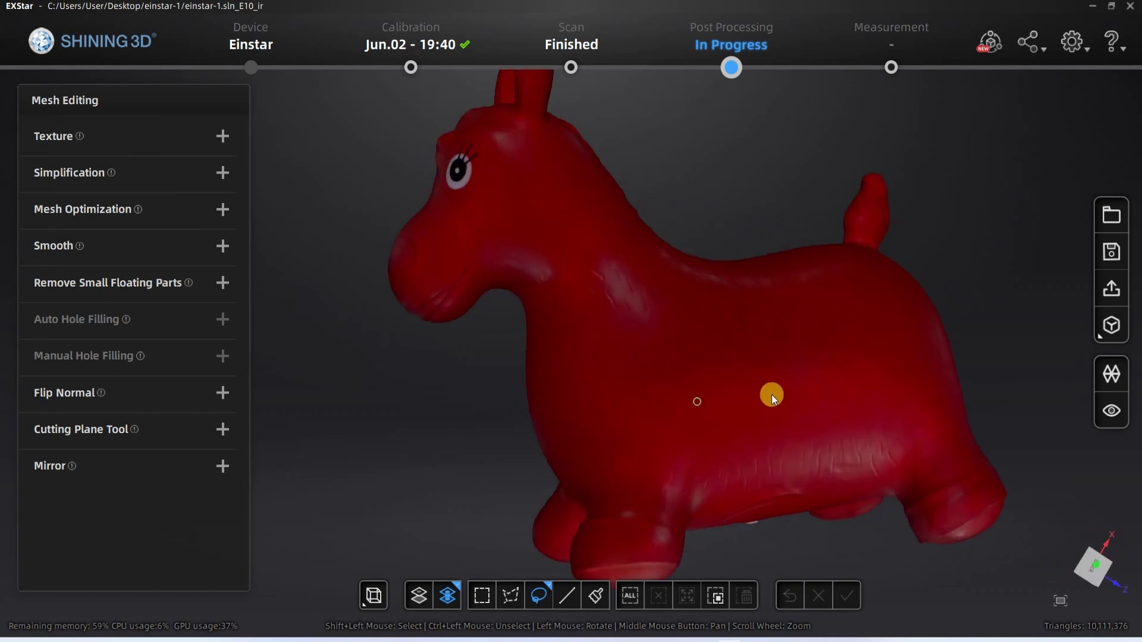
click(1112, 411)
drag(622, 295, 530, 395)
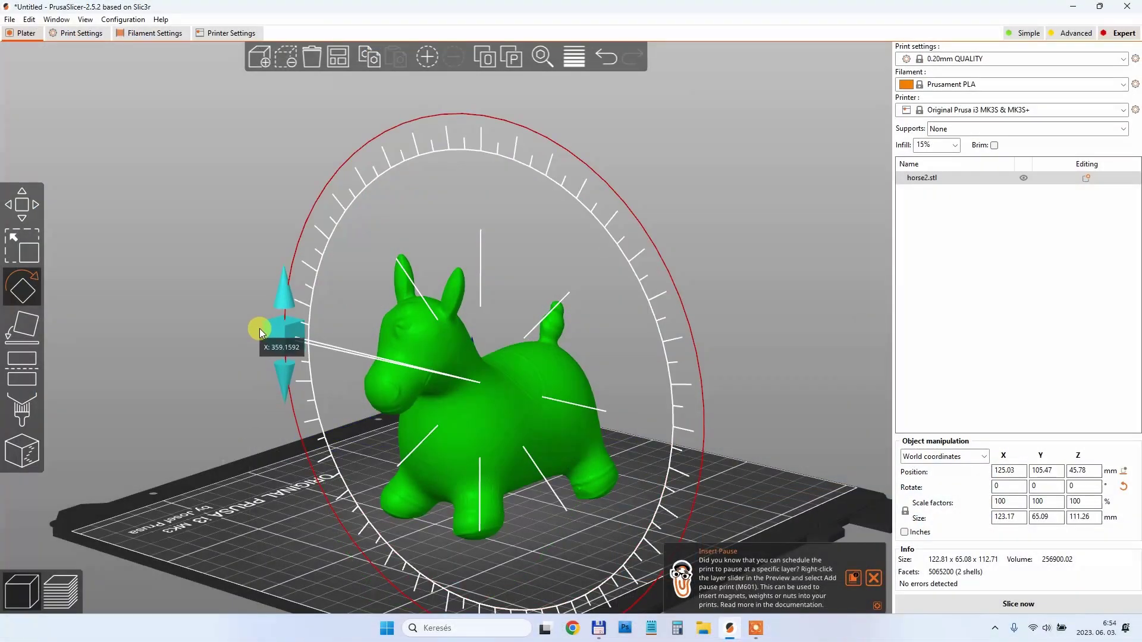
Step: Cut the horse at Z 2.76 mm, keeping the upper part, and check the flat underside
click(21, 367)
drag(476, 504, 479, 500)
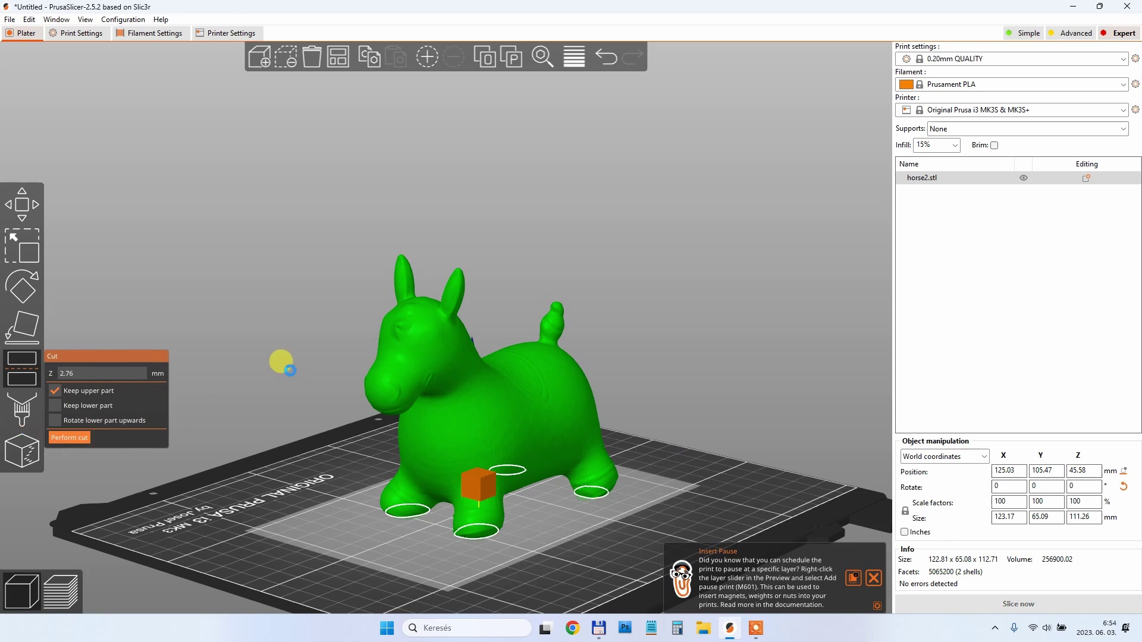
key(Escape)
drag(293, 370, 614, 332)
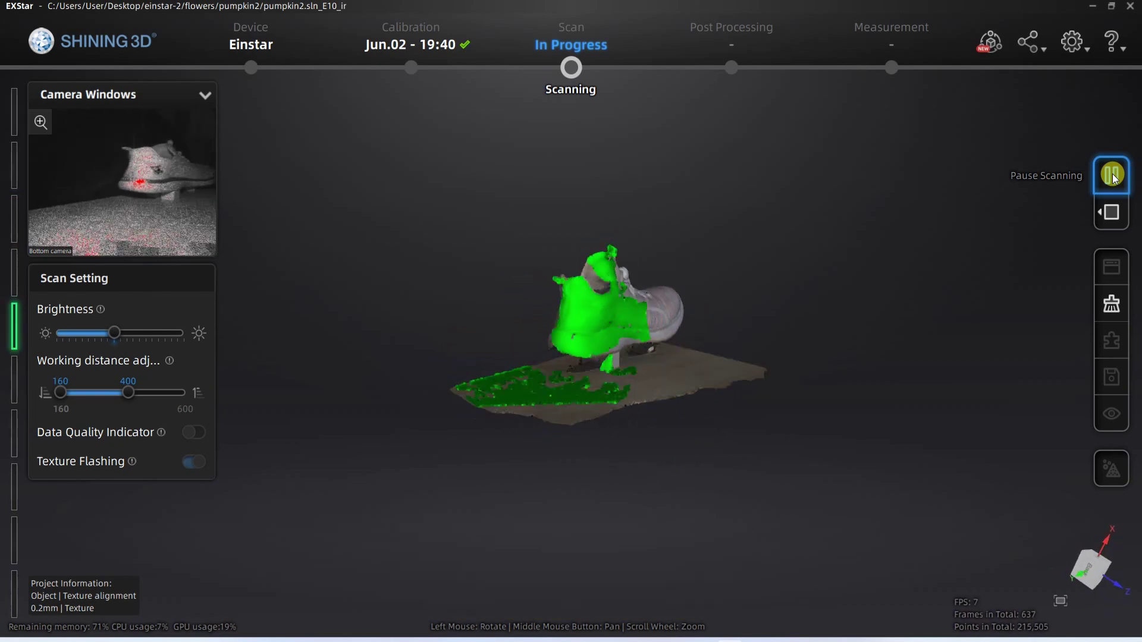
Step: Pause the shoe scan, capture the sole, then pause again and begin selecting board points
click(1111, 174)
drag(1111, 171, 351, 407)
scroll(630, 502, up, 5)
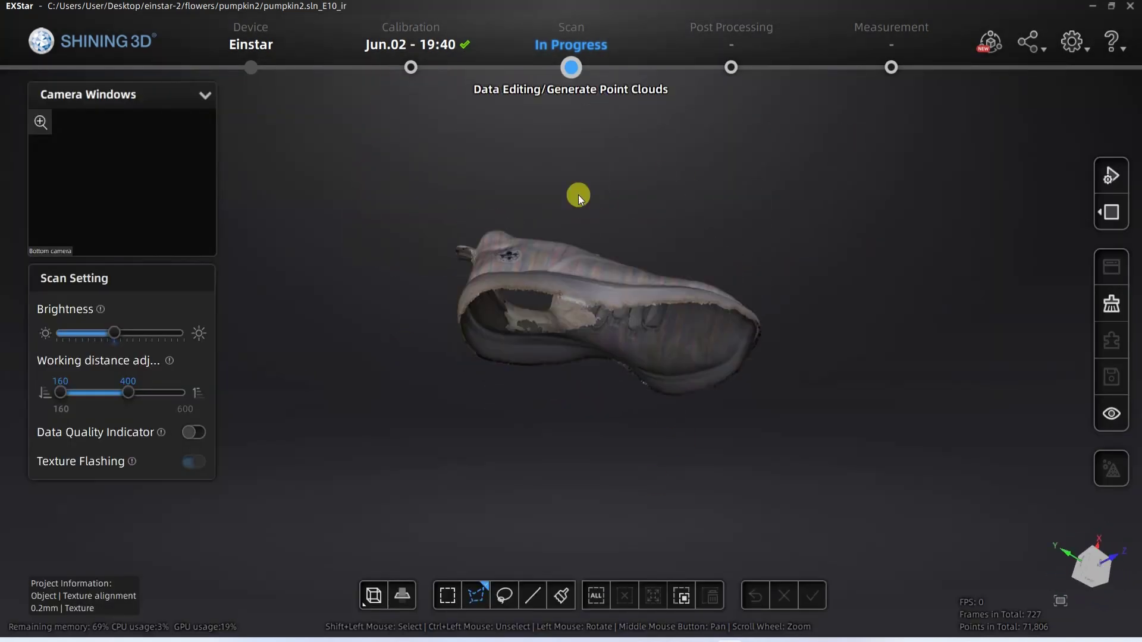
drag(578, 196, 1028, 282)
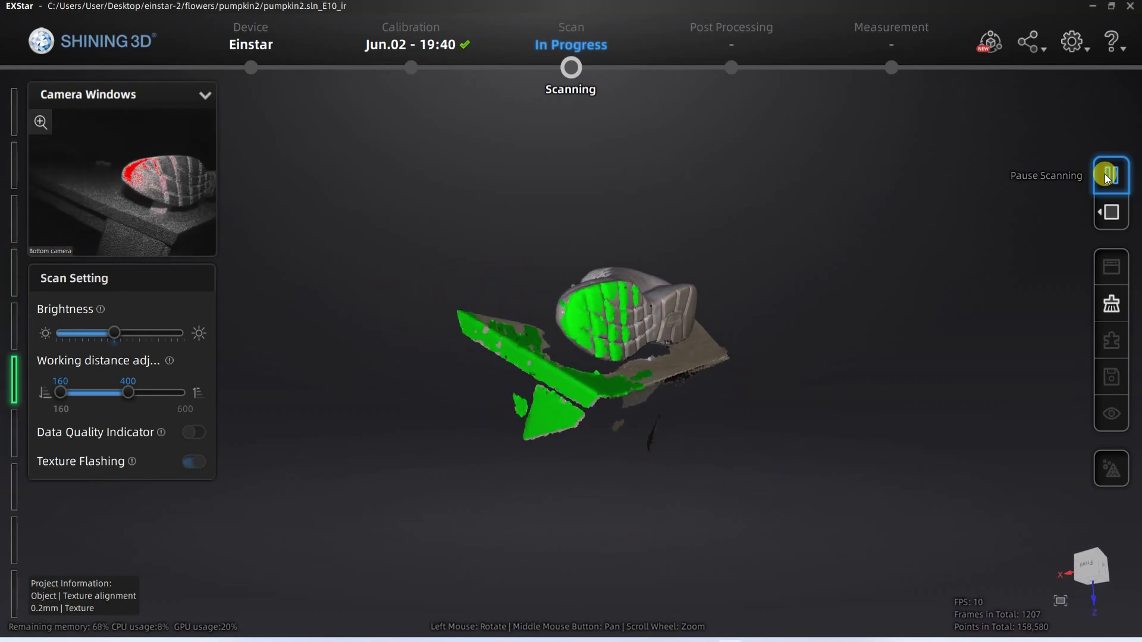
click(1107, 176)
scroll(470, 262, up, 4)
shift+click(372, 191)
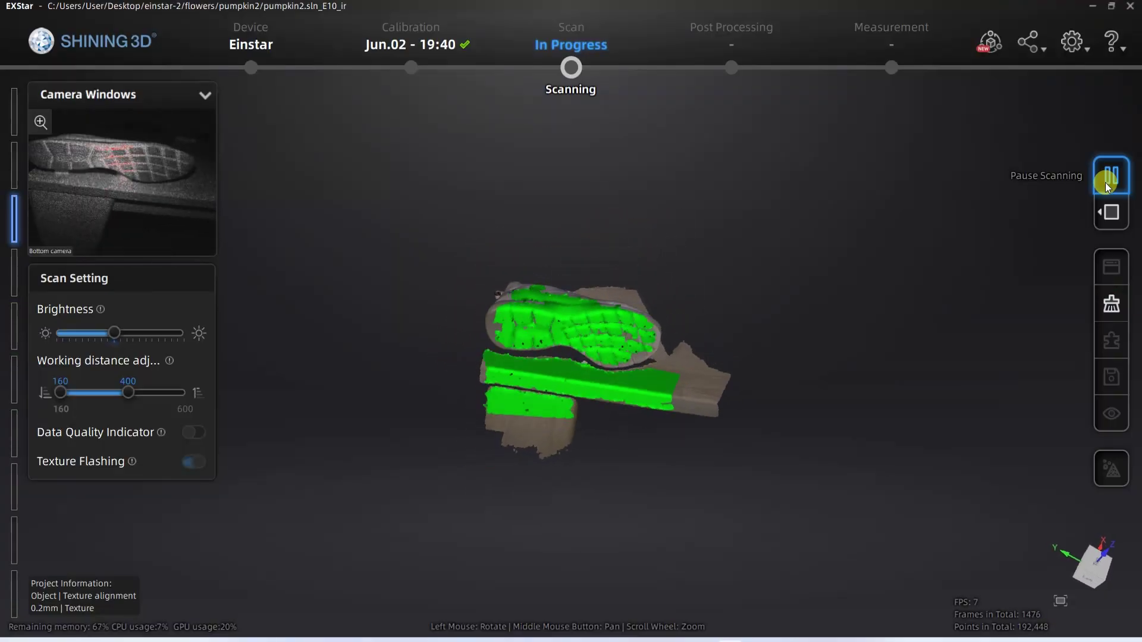
Step: Outline and delete the board points under the shoe, then rotate to check the cleaned shoe
click(1104, 182)
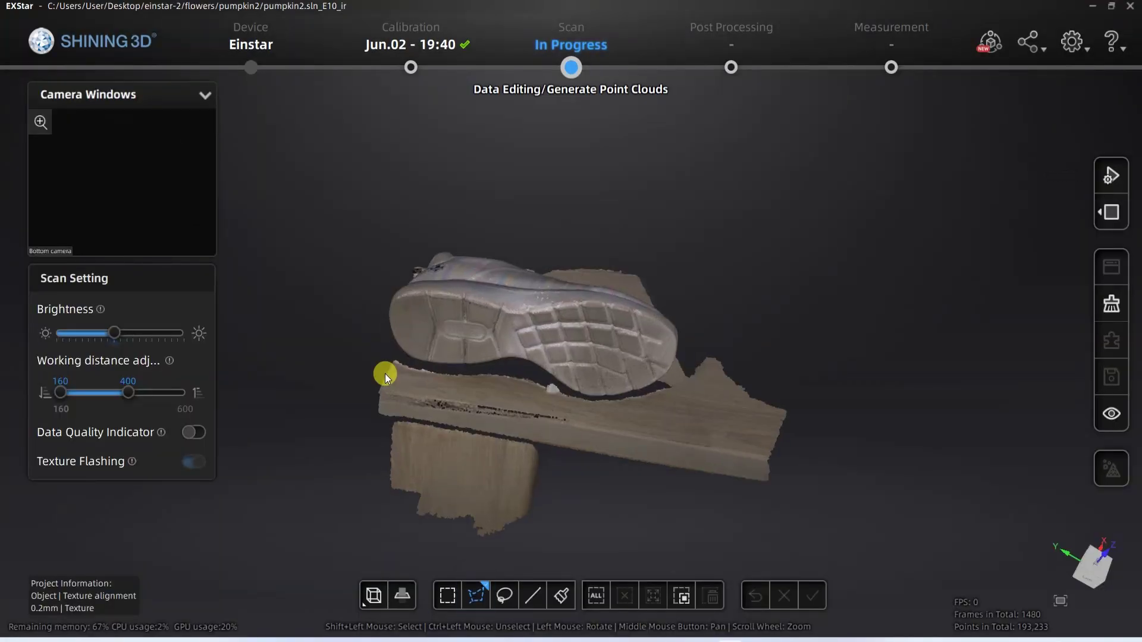
click(380, 334)
double_click(985, 572)
key(Delete)
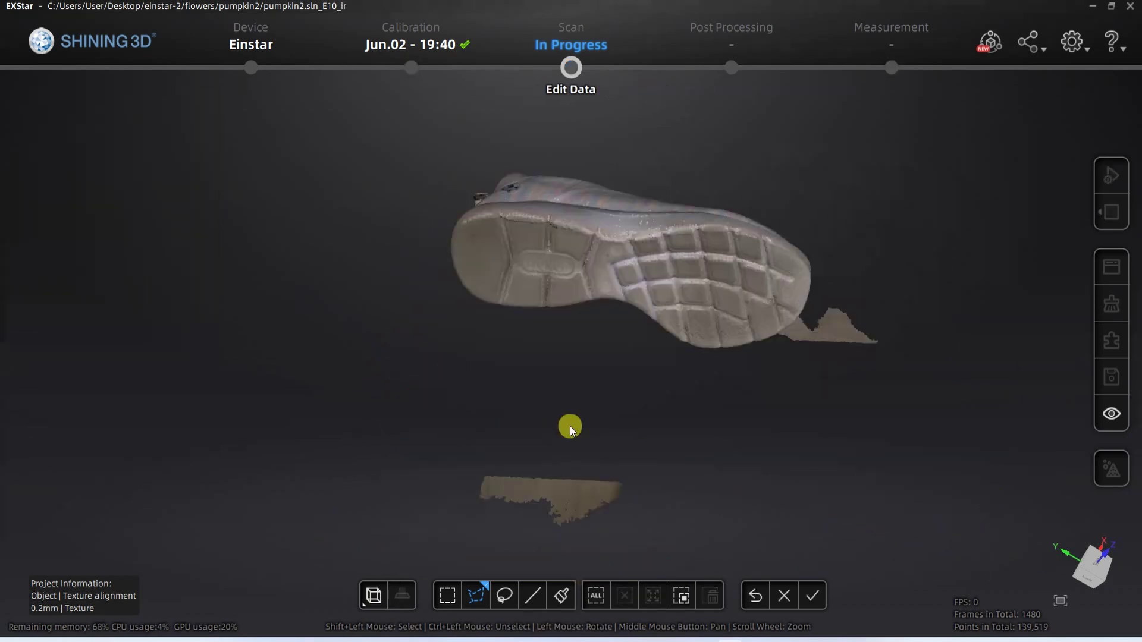
drag(571, 428, 523, 340)
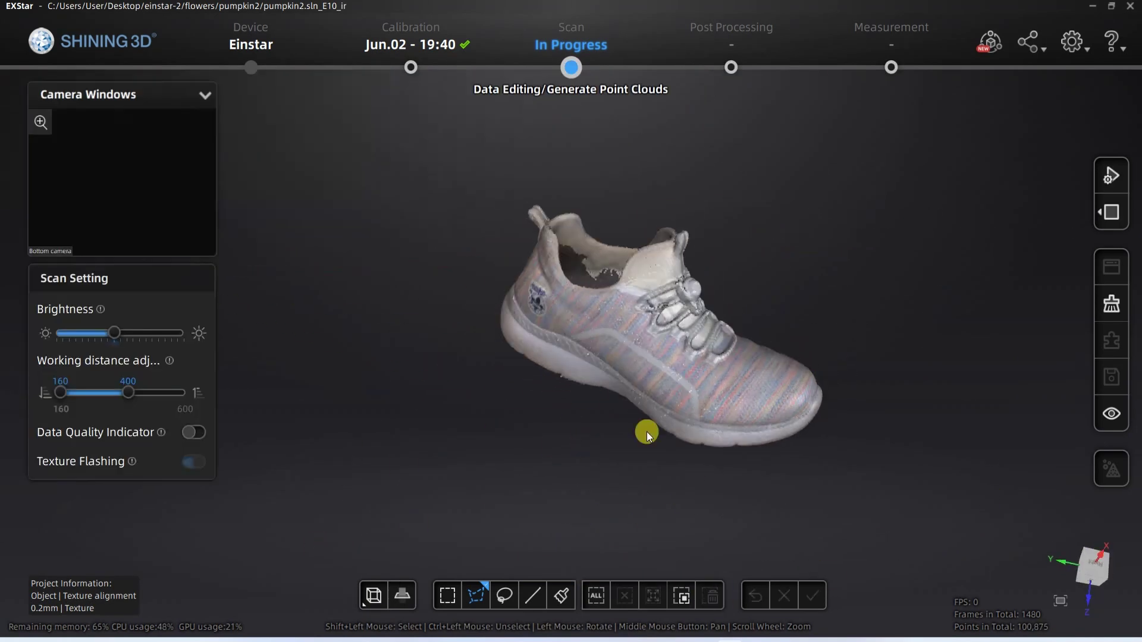
drag(647, 432, 588, 250)
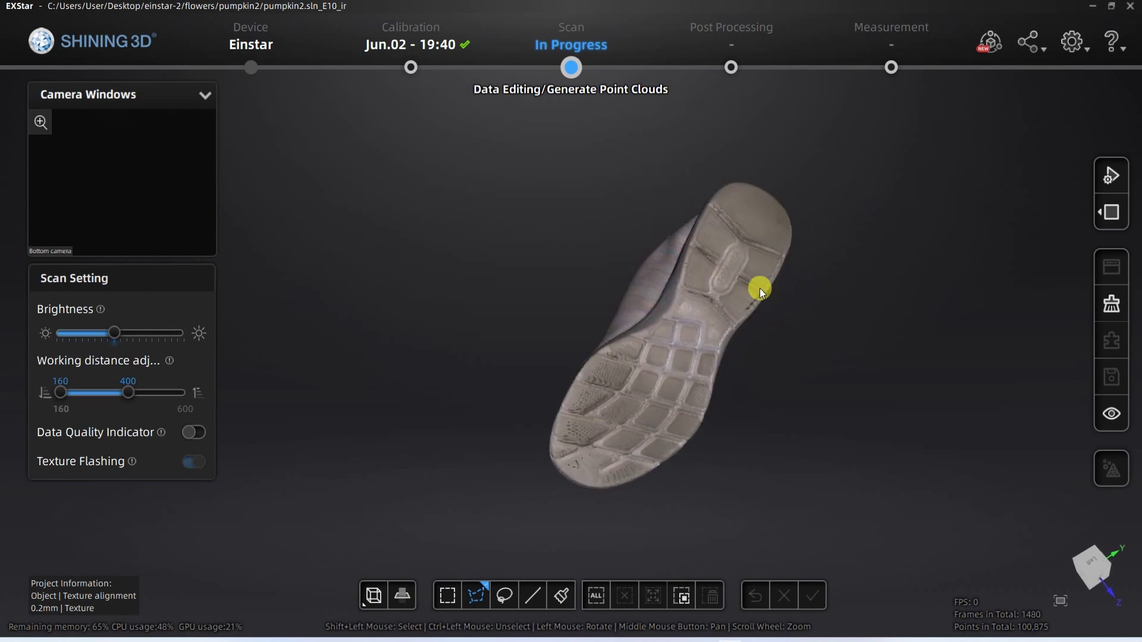
drag(759, 288, 744, 360)
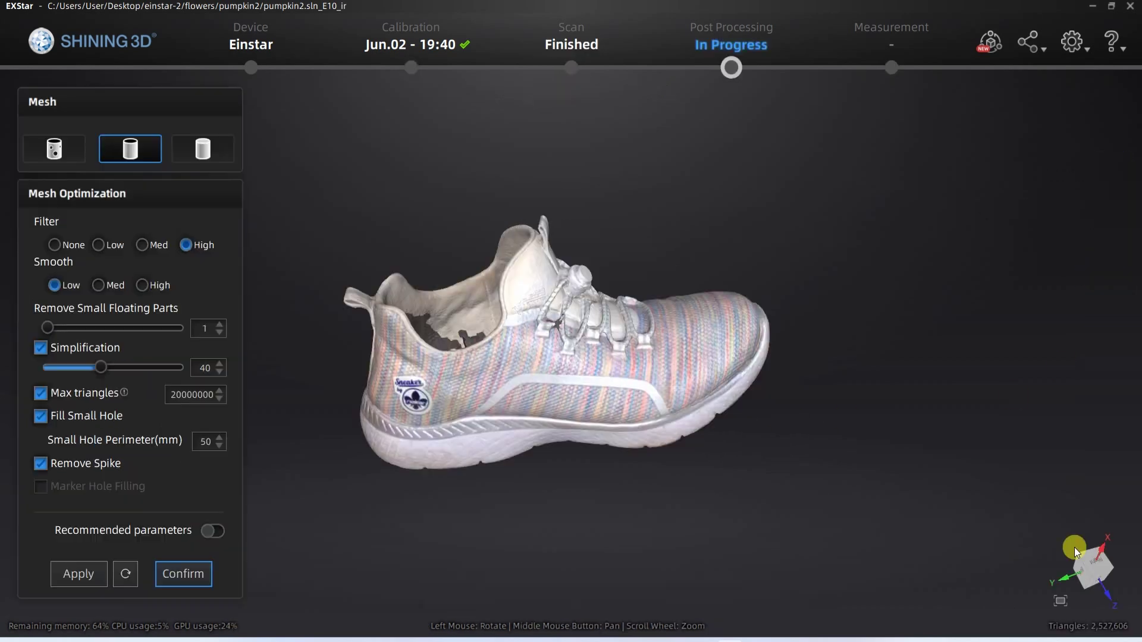
Step: Rebuild the shoe mesh as a watertight model with default optimization settings
drag(633, 369, 469, 340)
drag(376, 314, 227, 503)
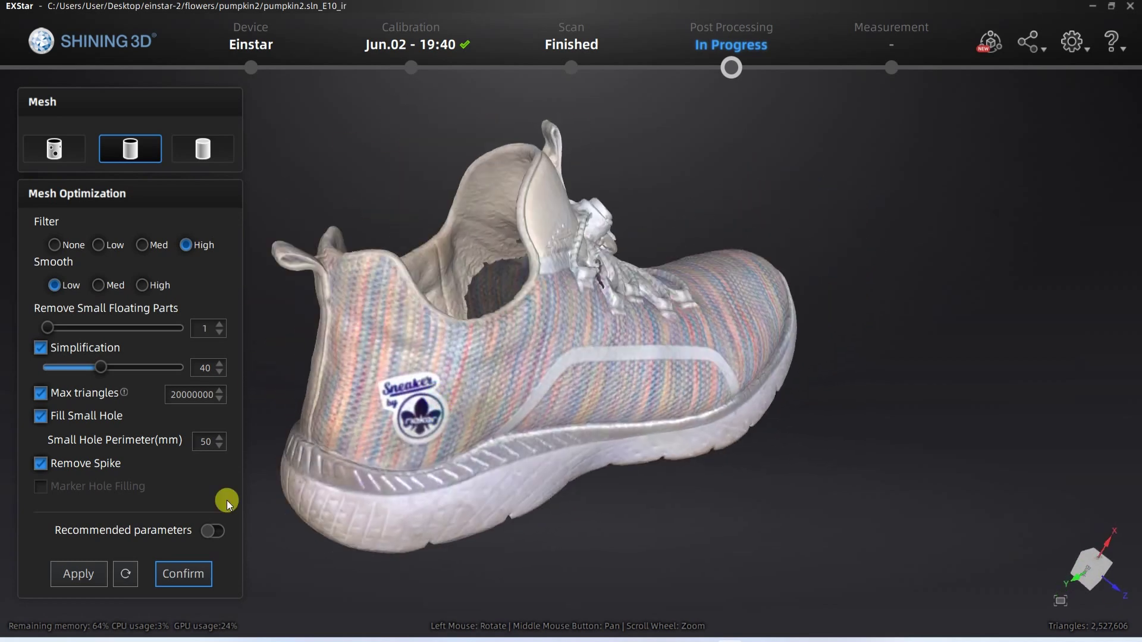
click(186, 154)
click(125, 572)
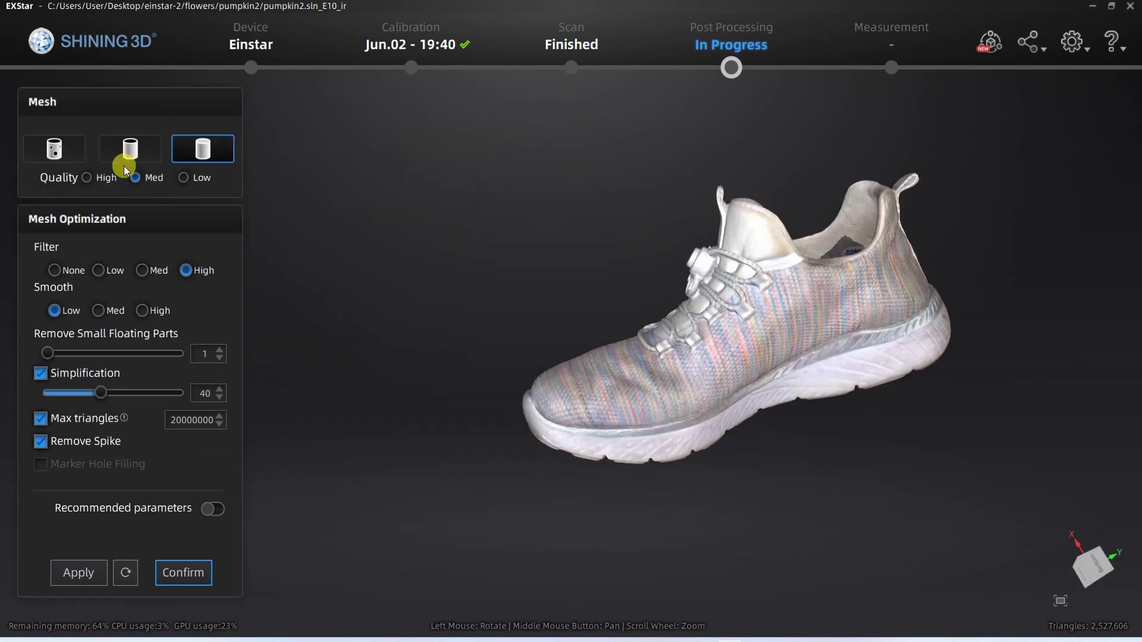
click(78, 573)
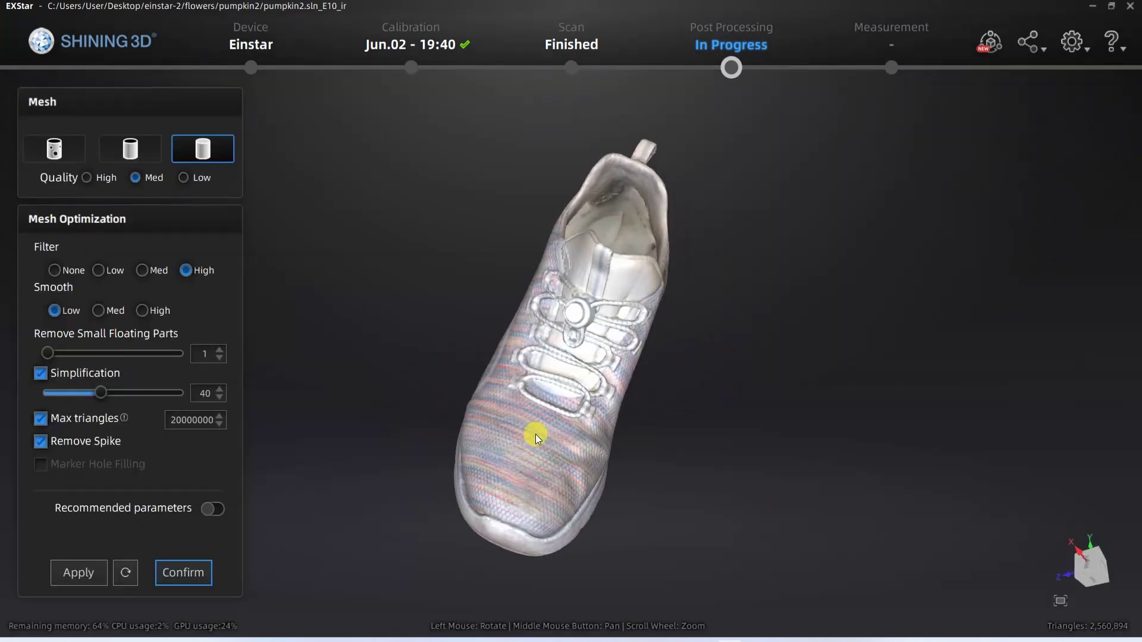
Step: Accept the watertight shoe mesh and inspect it from all sides with the texture hidden
drag(535, 434, 378, 372)
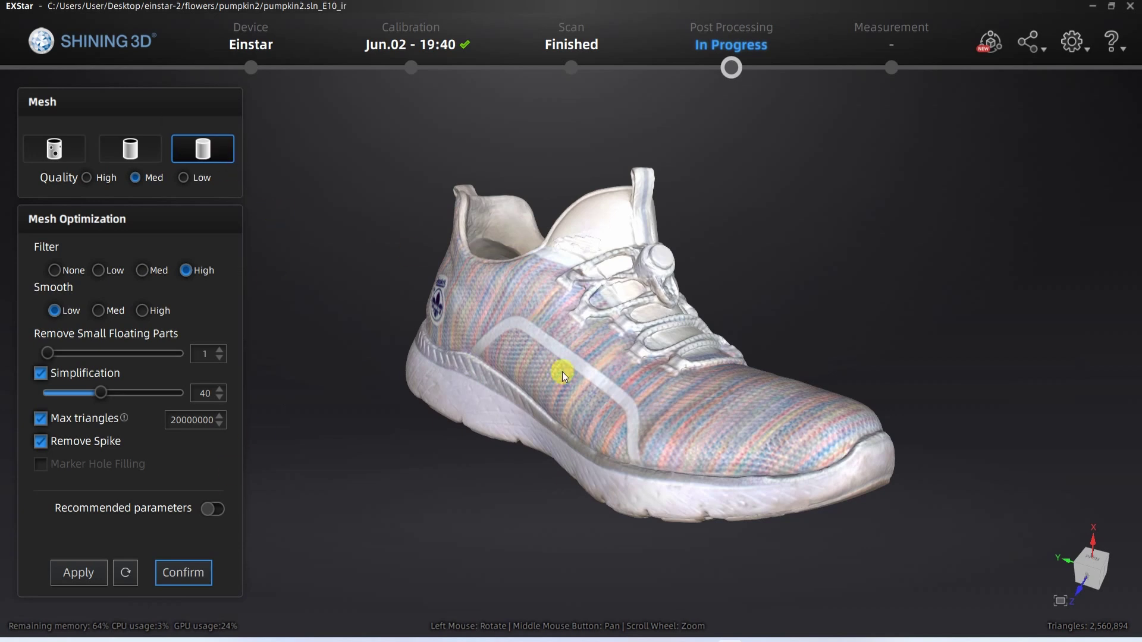
drag(562, 373, 652, 317)
click(184, 572)
drag(876, 426, 416, 245)
drag(557, 382, 597, 387)
click(1112, 411)
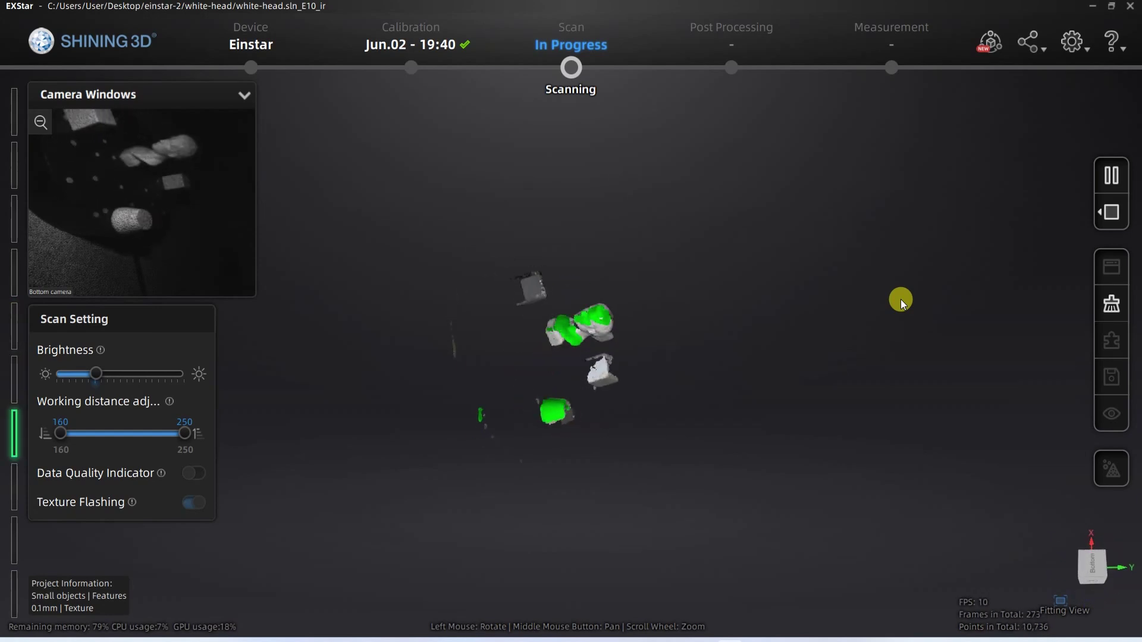
Step: Pause the head scan and delete the stray fragments around and below the head
click(1111, 174)
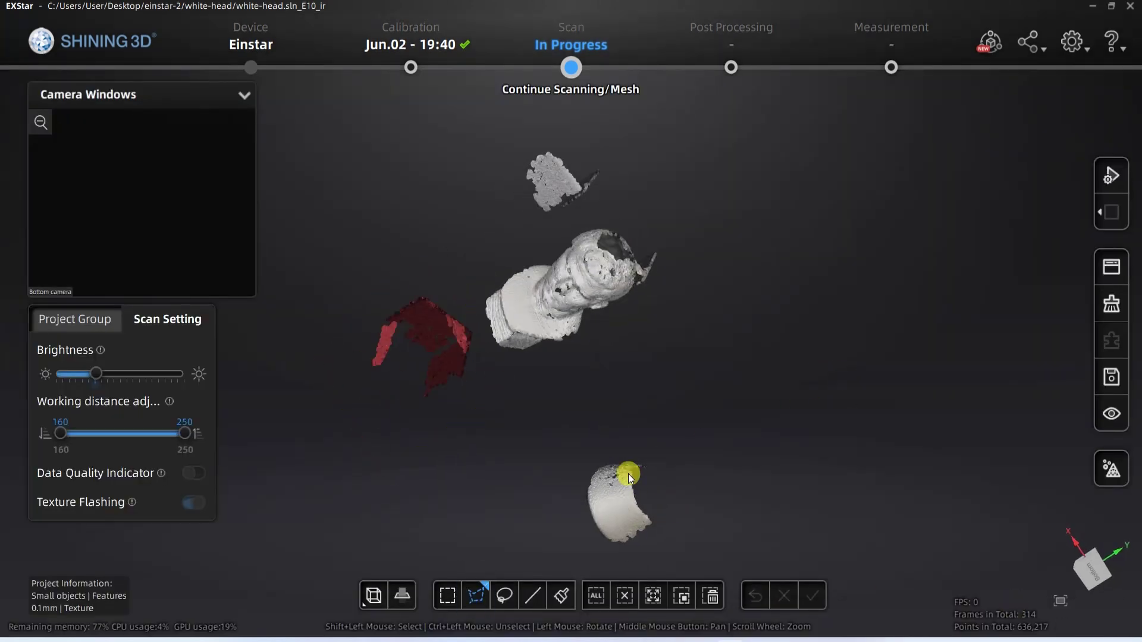
key(Delete)
shift+click(628, 478)
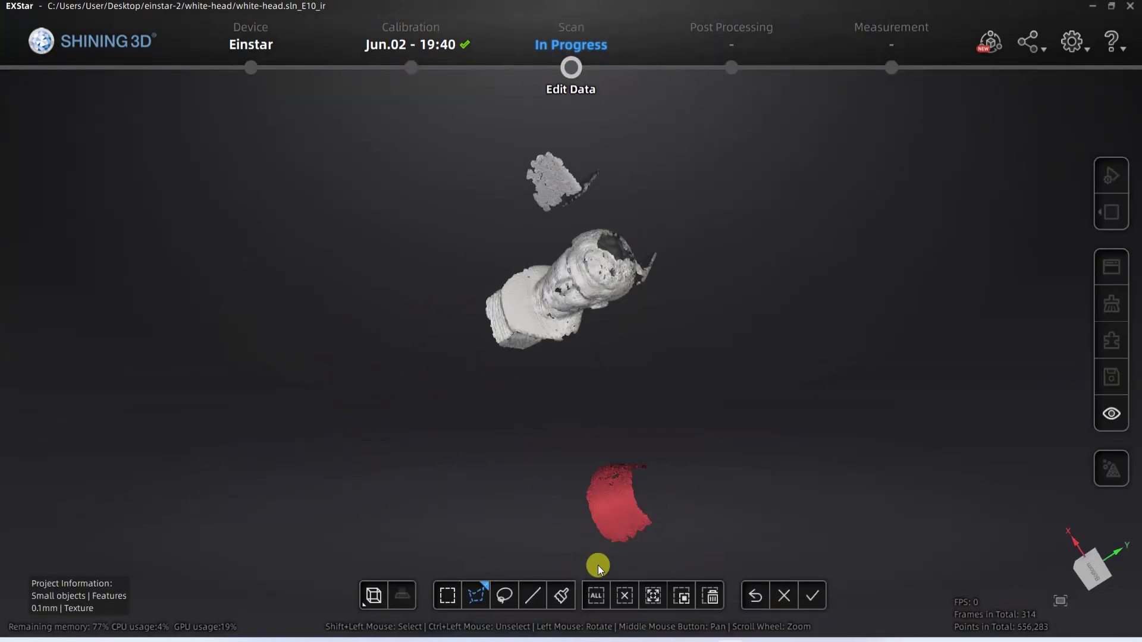
double_click(732, 364)
key(Delete)
click(812, 596)
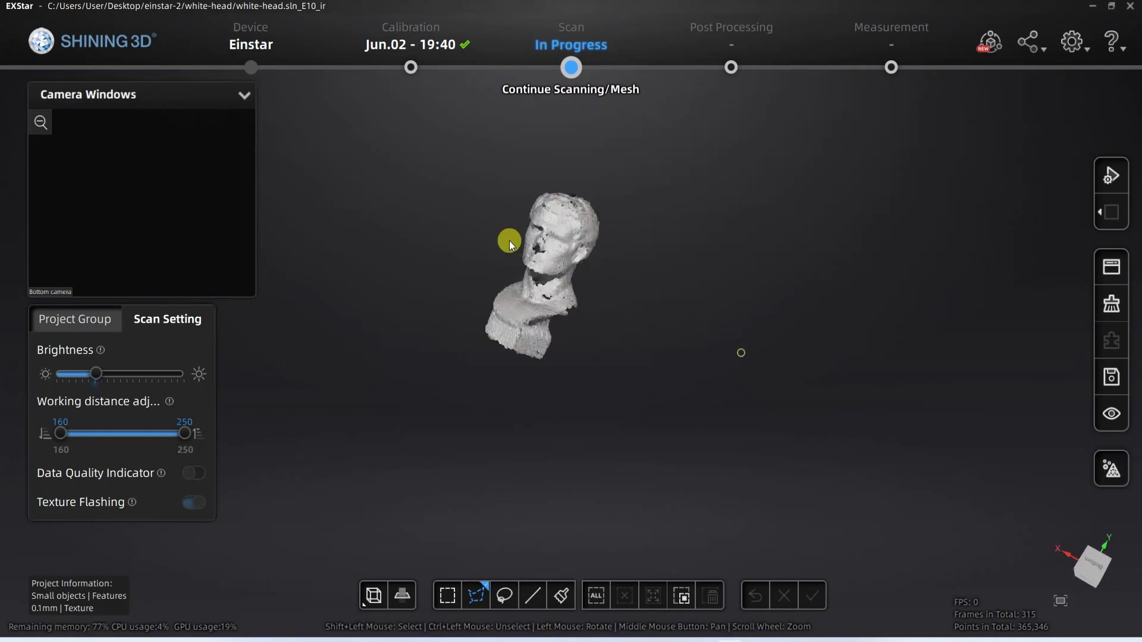
Step: Mesh the cleaned head scan and rotate the finished bust to inspect it
click(1108, 474)
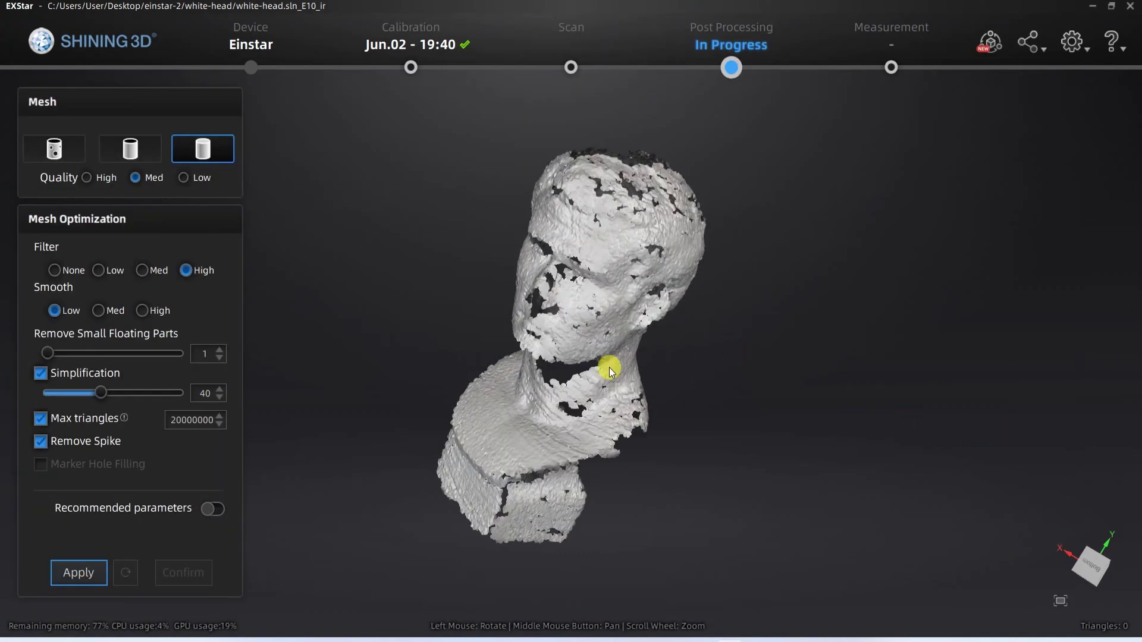
drag(621, 361, 693, 378)
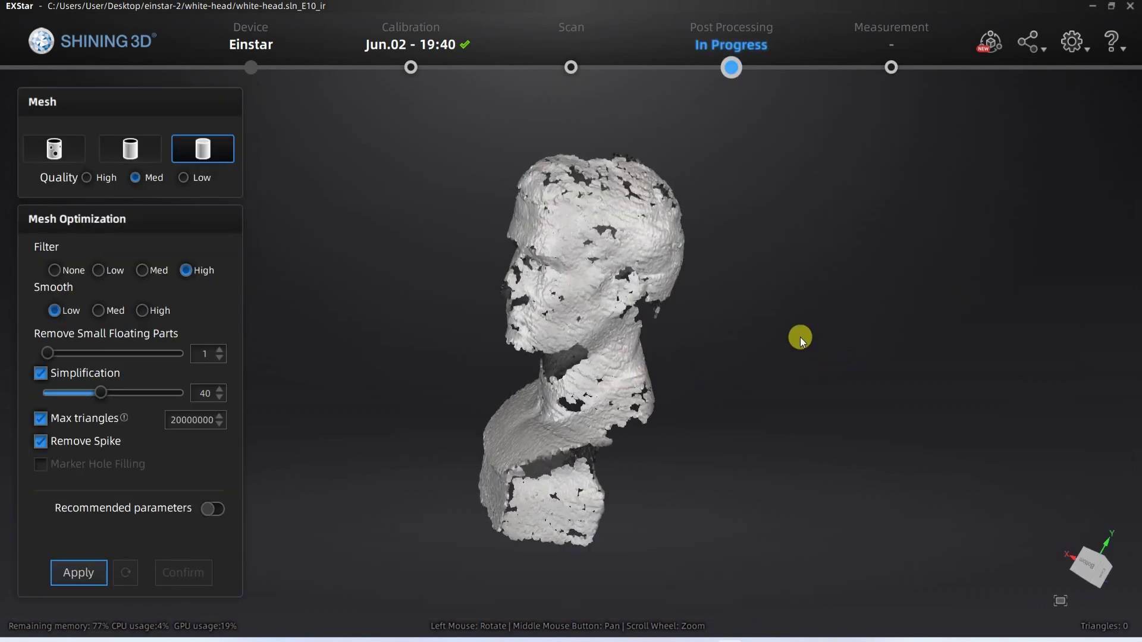
drag(798, 337, 687, 386)
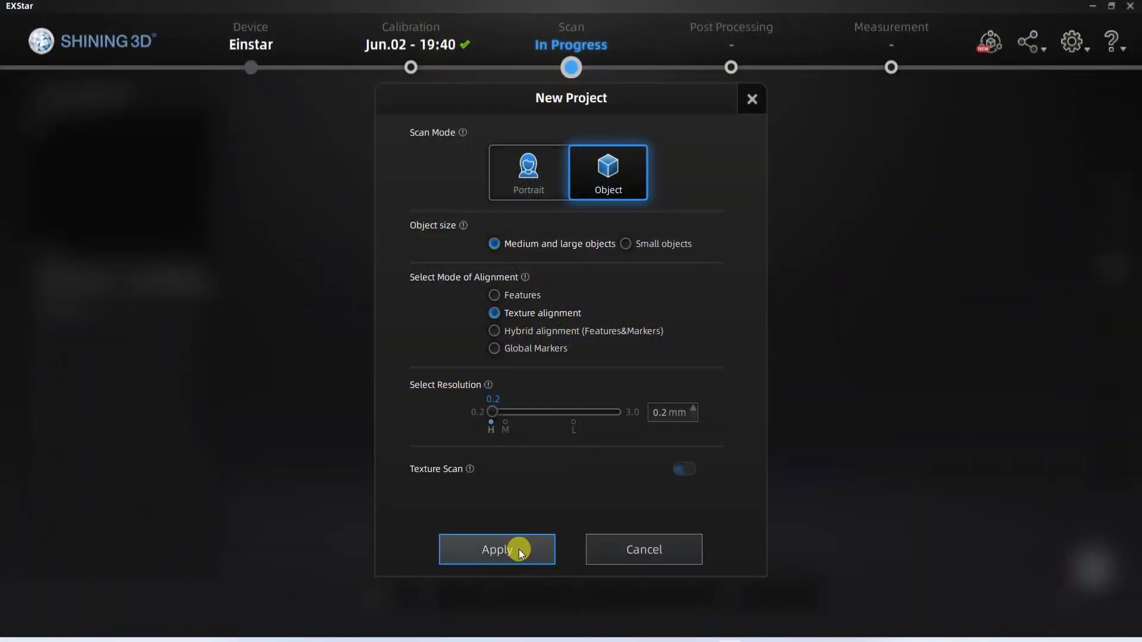
Step: Create the texture-alignment project, scan the owl, then pause and turn it forward
click(518, 548)
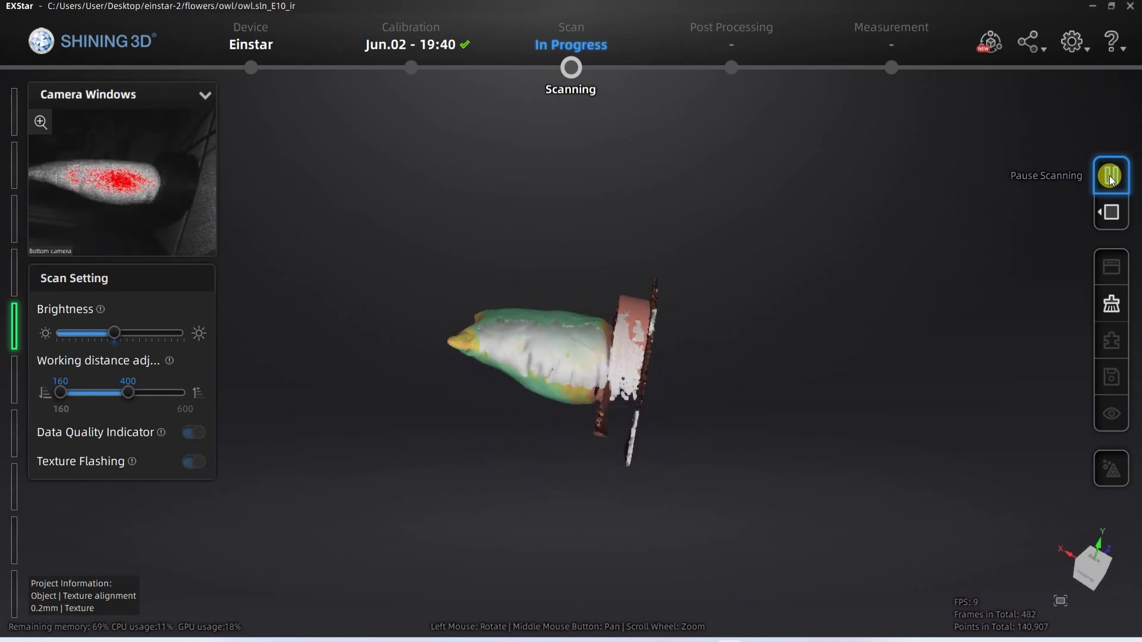
click(1112, 178)
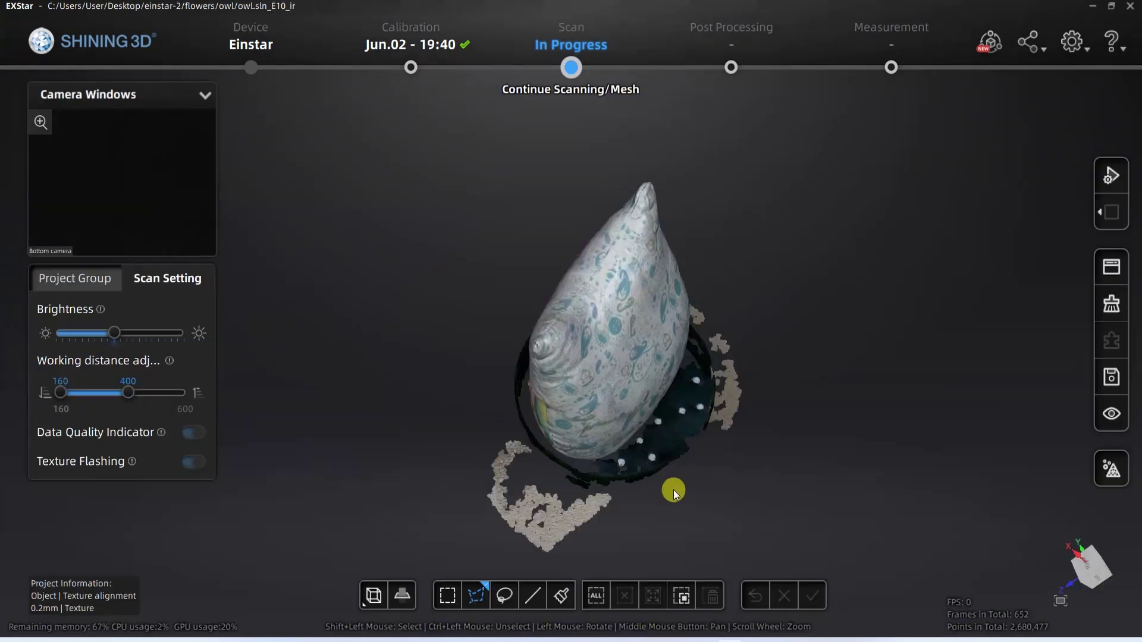
drag(673, 490, 737, 216)
scroll(358, 383, up, 3)
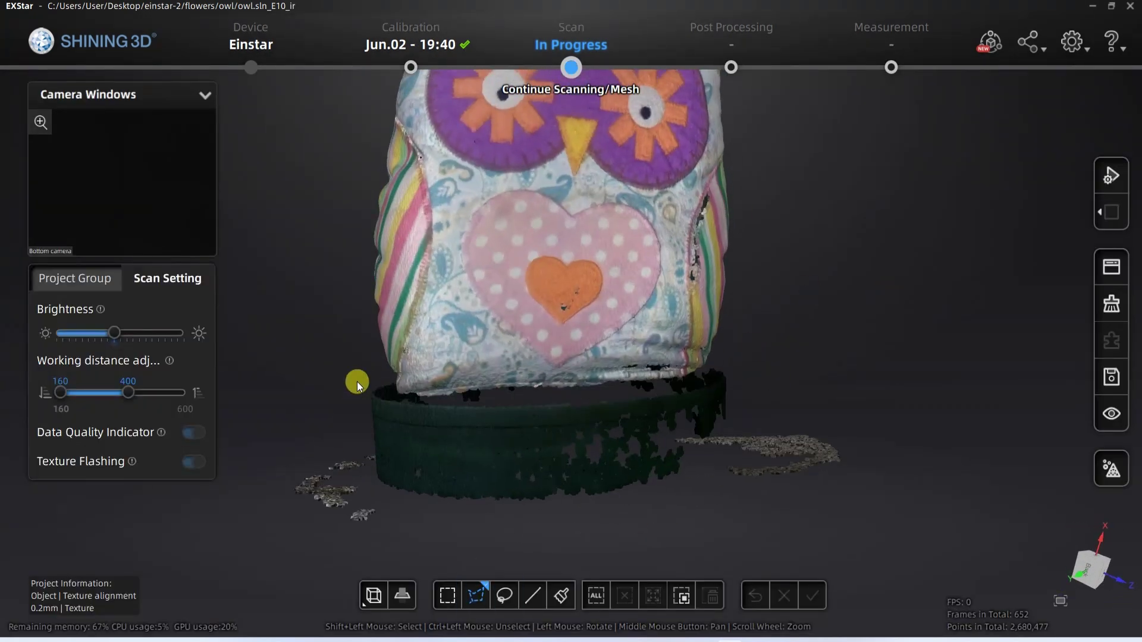
Step: Outline and delete the owl's base points from several angles
click(257, 543)
key(Delete)
drag(570, 452, 575, 393)
click(320, 391)
click(469, 434)
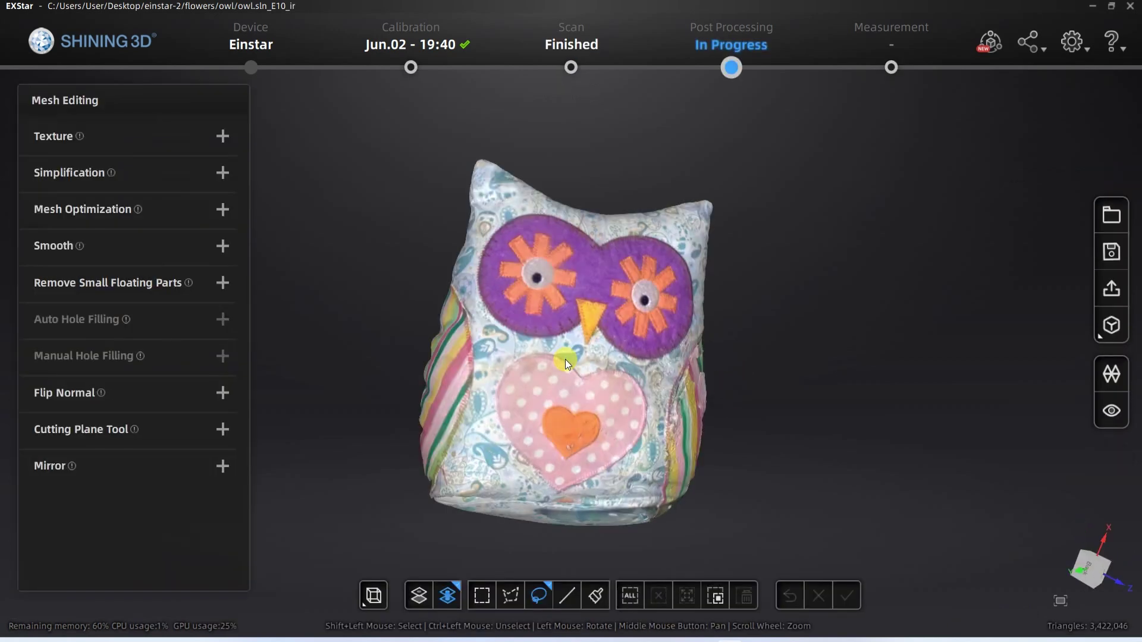
Step: Inspect the finished owl mesh with texture hidden, then show its texture again
drag(530, 437, 705, 309)
click(1111, 374)
drag(773, 381, 994, 451)
click(1111, 410)
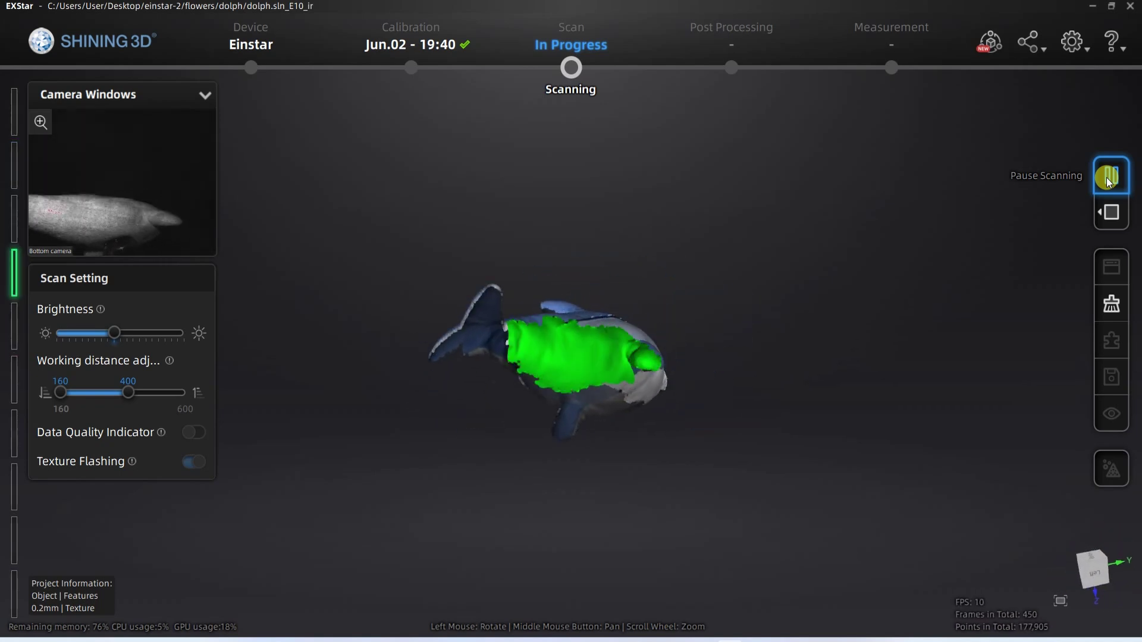
Step: Pause the dolphin scan and delete the stray points around it
click(1108, 179)
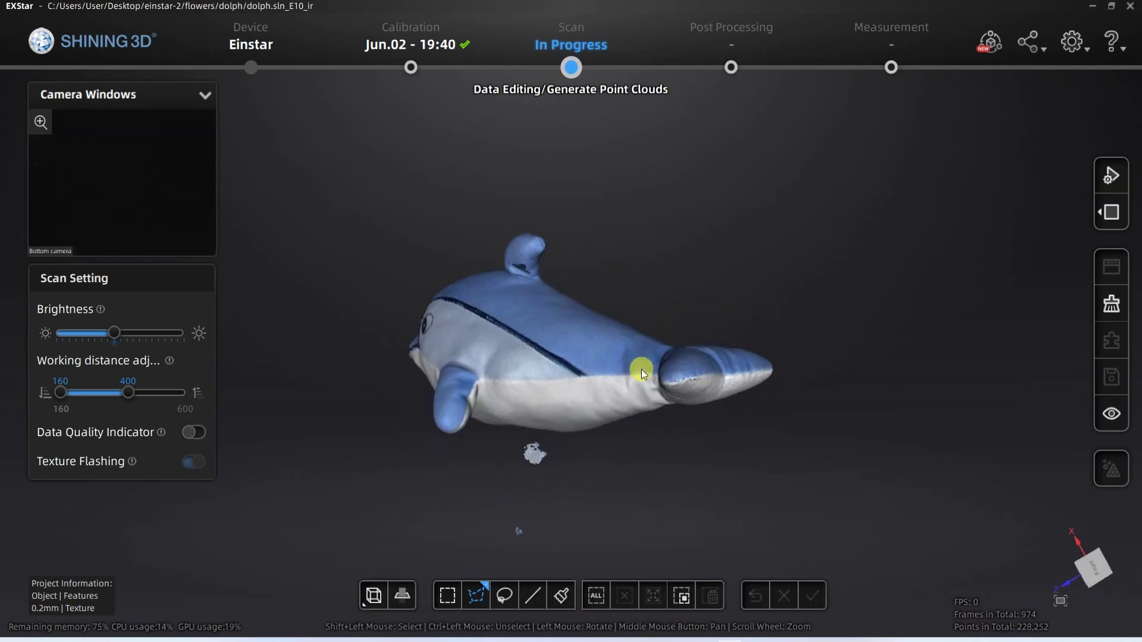
drag(641, 369, 568, 292)
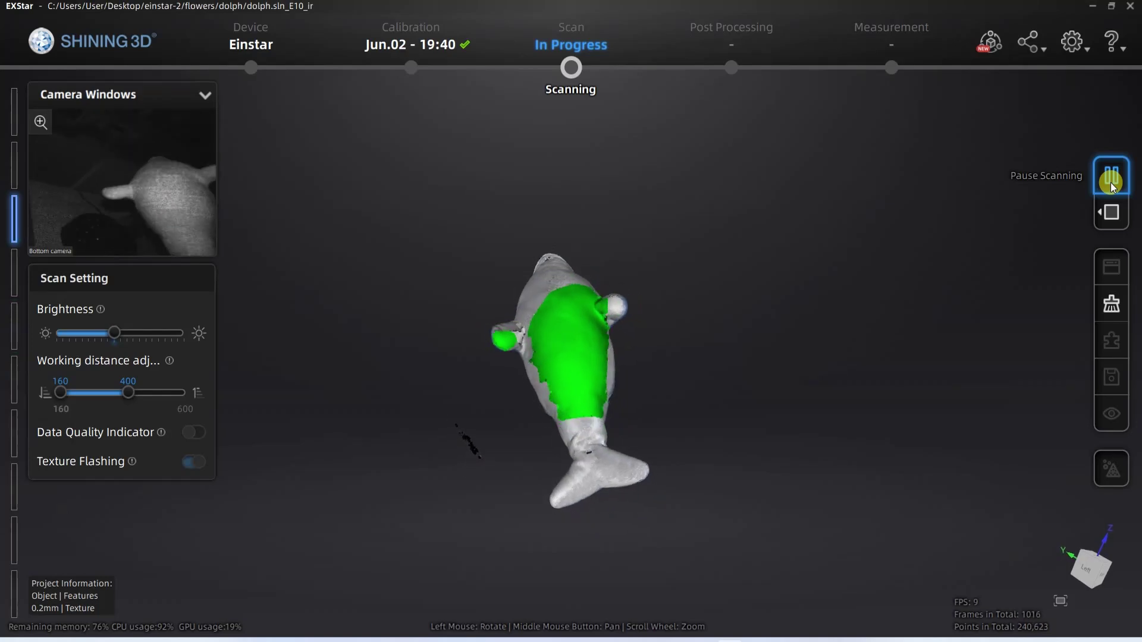
click(1111, 178)
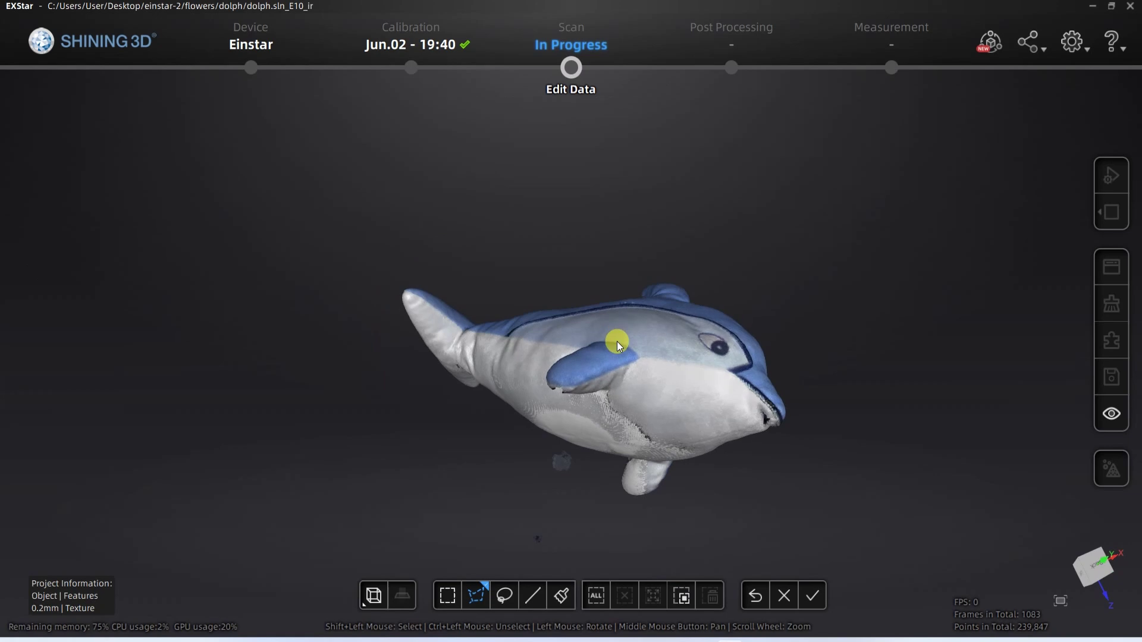
shift+click(477, 539)
key(Delete)
drag(478, 540, 602, 333)
Step: Generate the dolphin mesh, view it from side and front, and show its colour texture
click(812, 595)
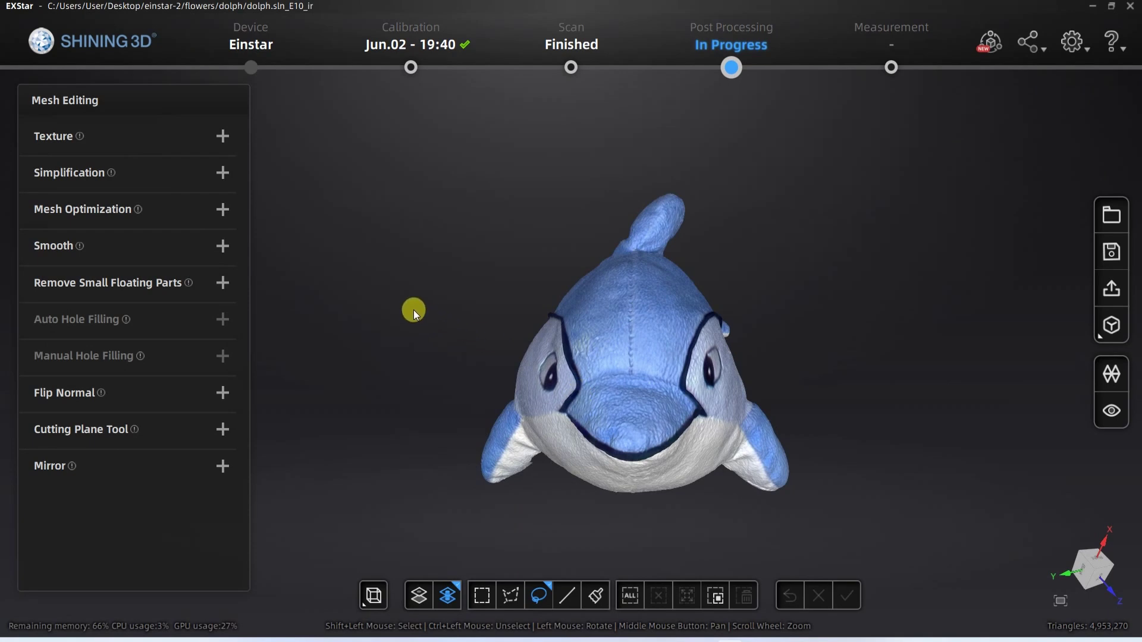
drag(414, 309, 666, 182)
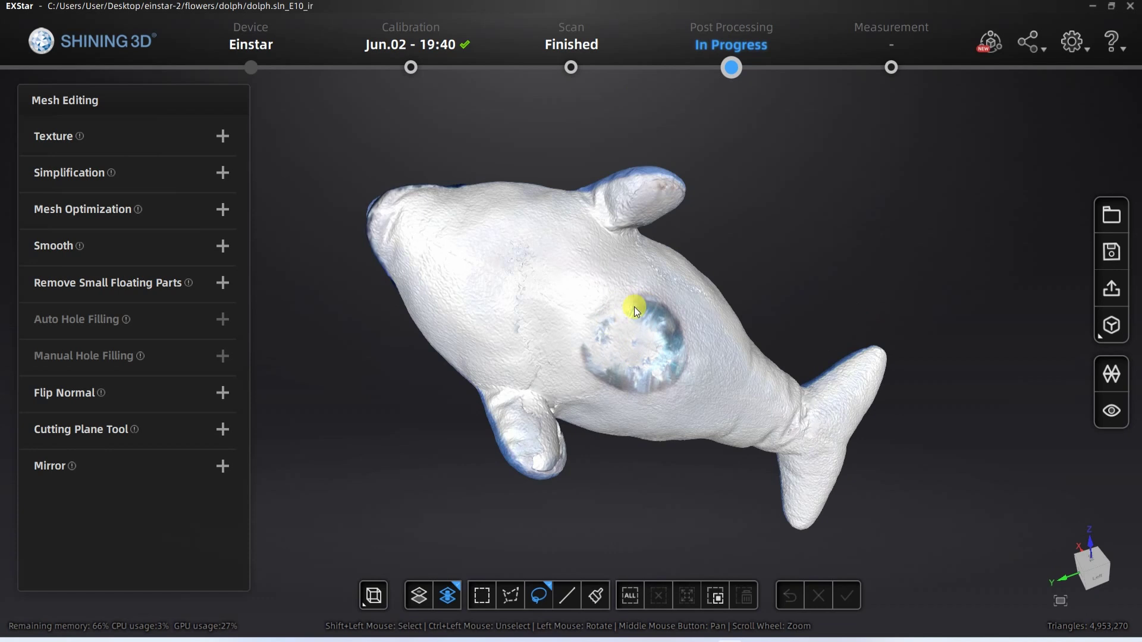
drag(633, 307, 874, 453)
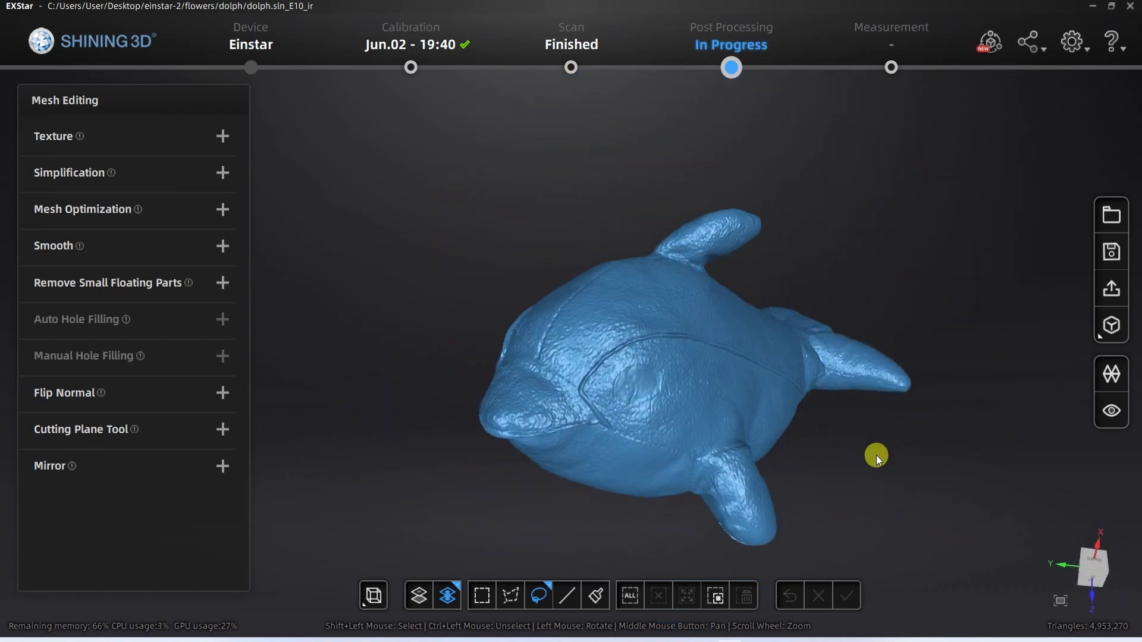
click(1102, 414)
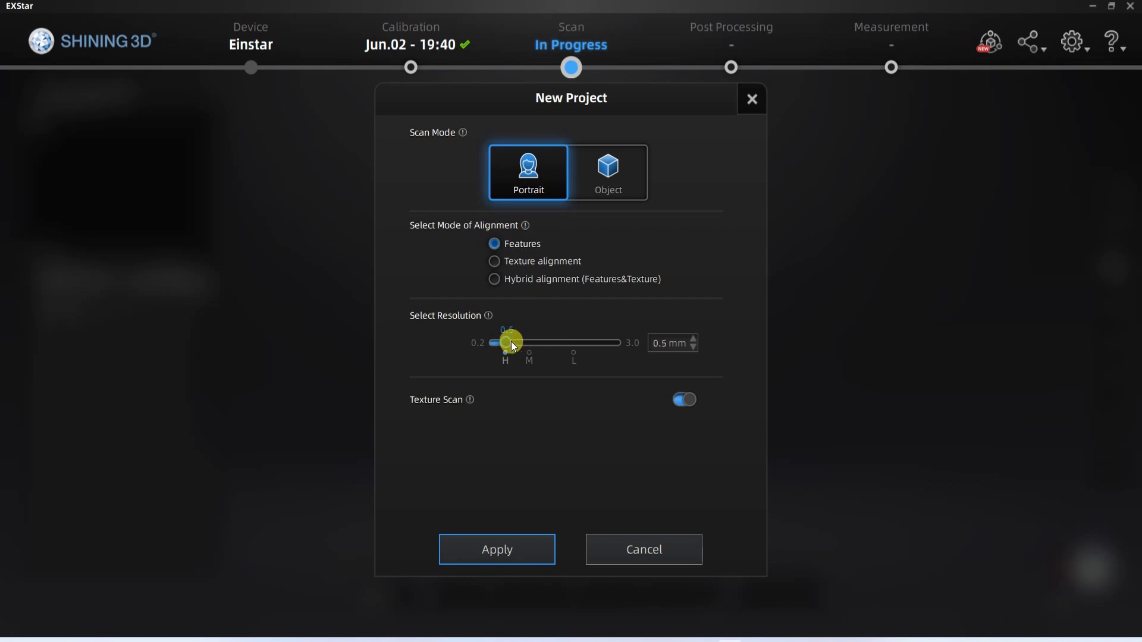
Step: Create the portrait project and scan the head and shoulders in two passes until the face is covered
click(502, 551)
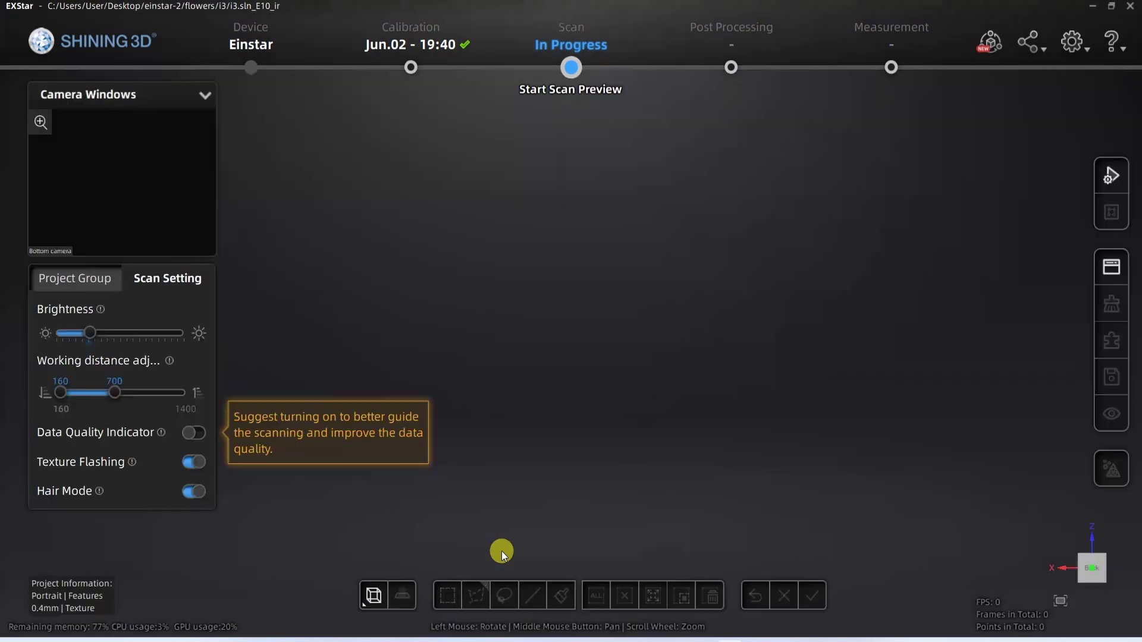
click(1110, 177)
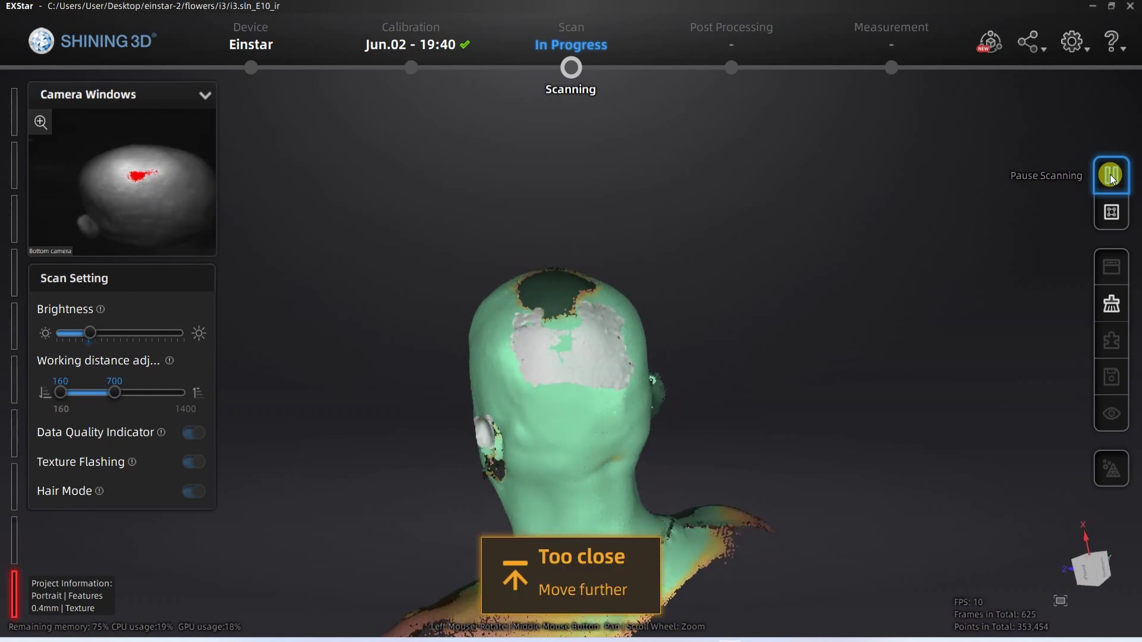
click(1111, 177)
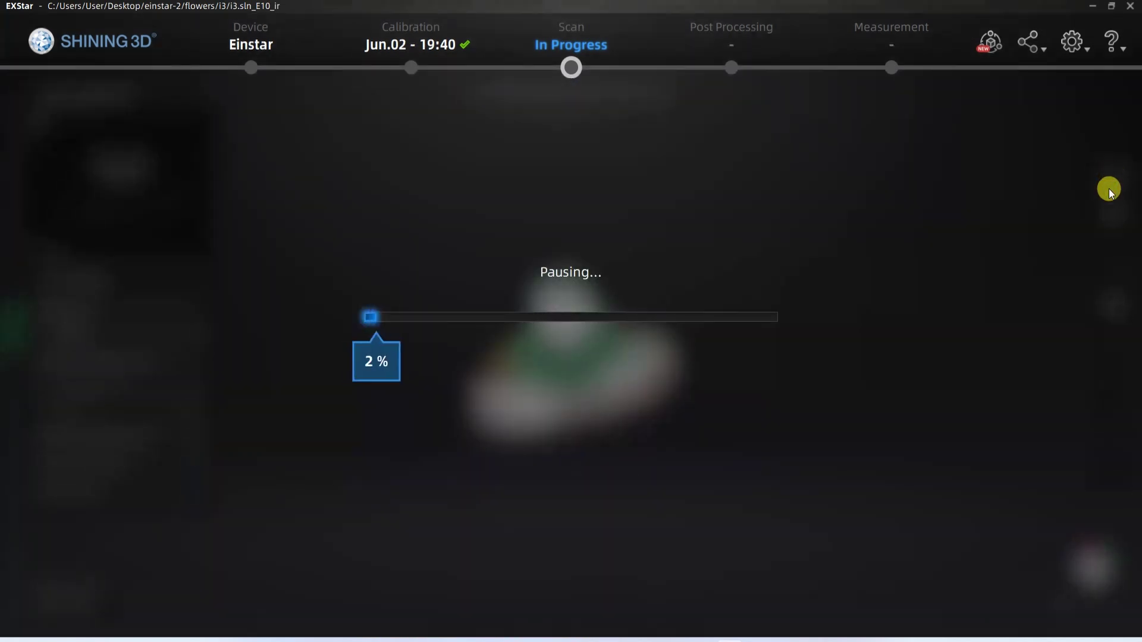
click(1112, 176)
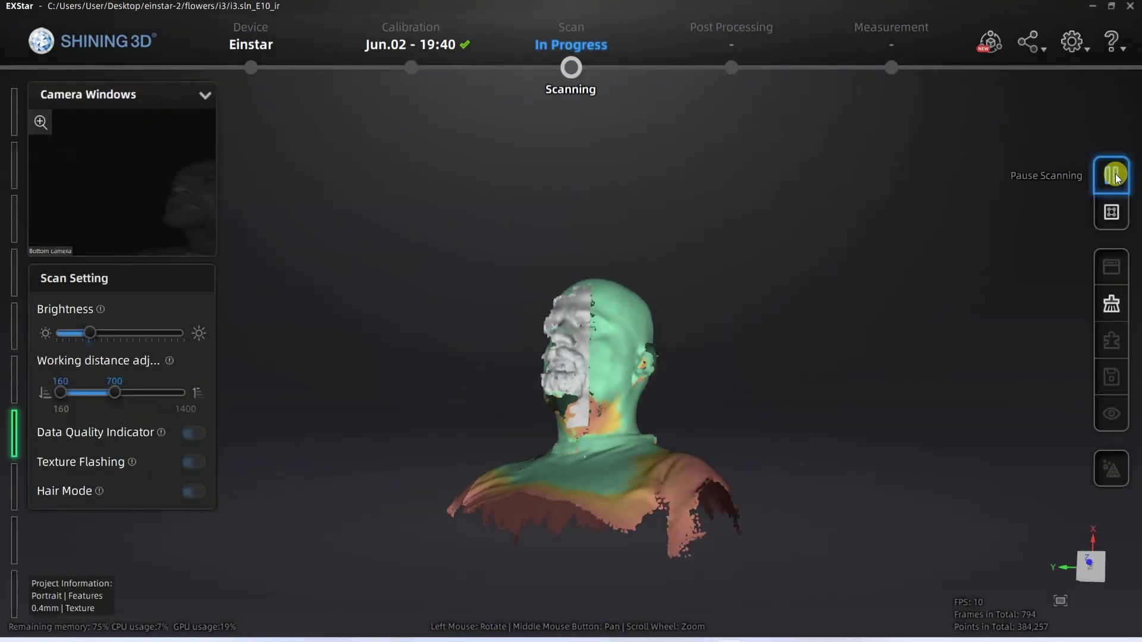
click(1114, 181)
click(1115, 201)
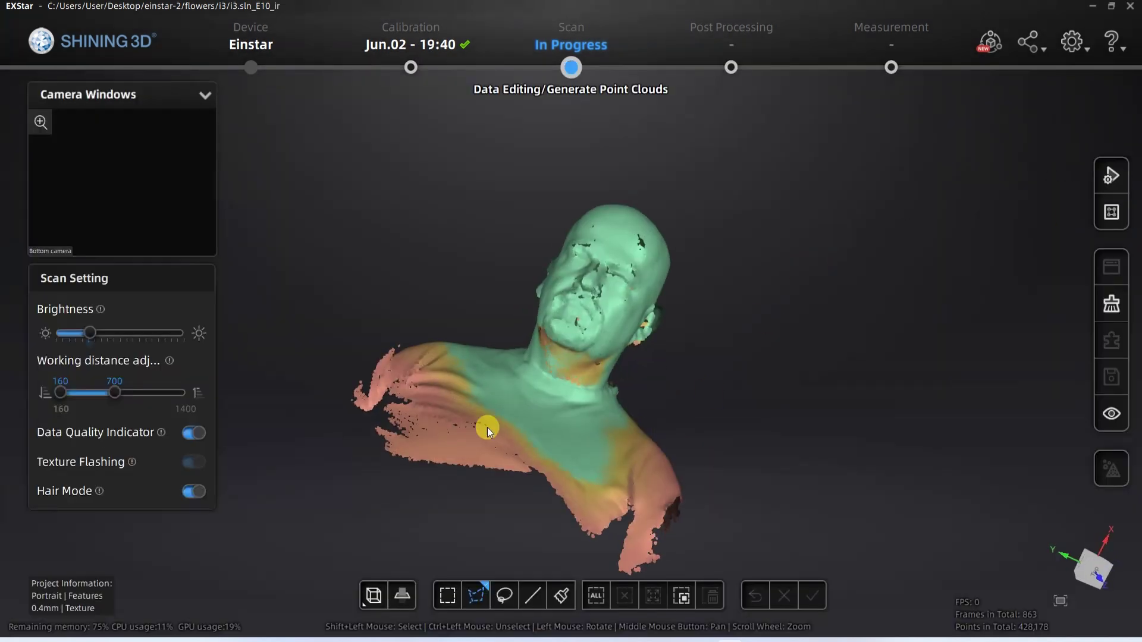
Step: Build the head mesh and cut the bust flat through the chest with a plane
click(78, 573)
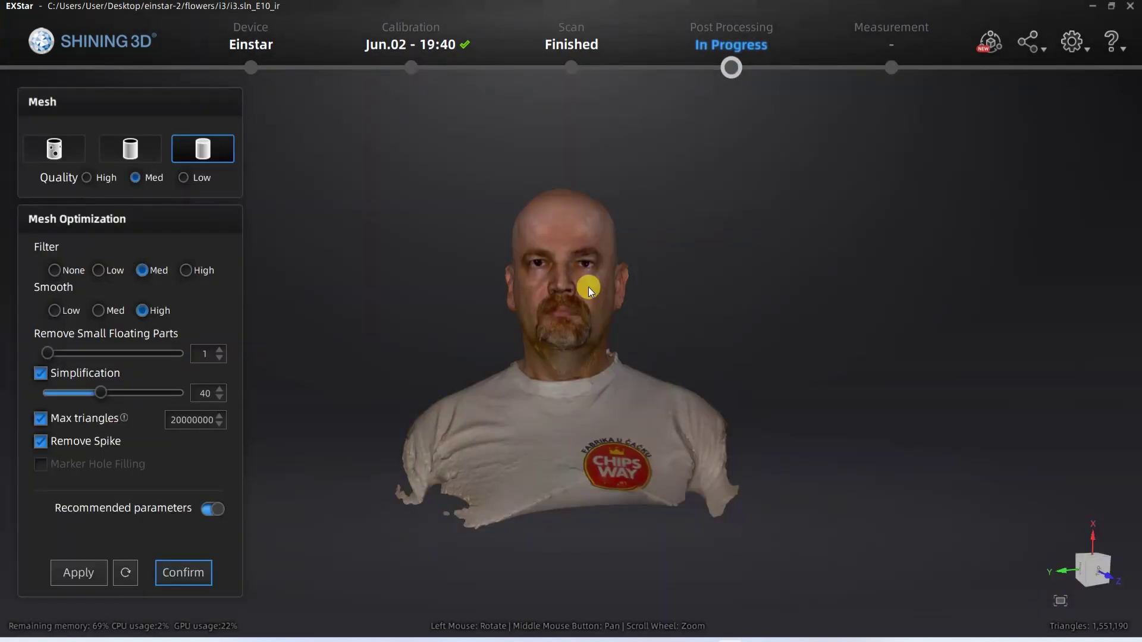
drag(592, 288, 819, 356)
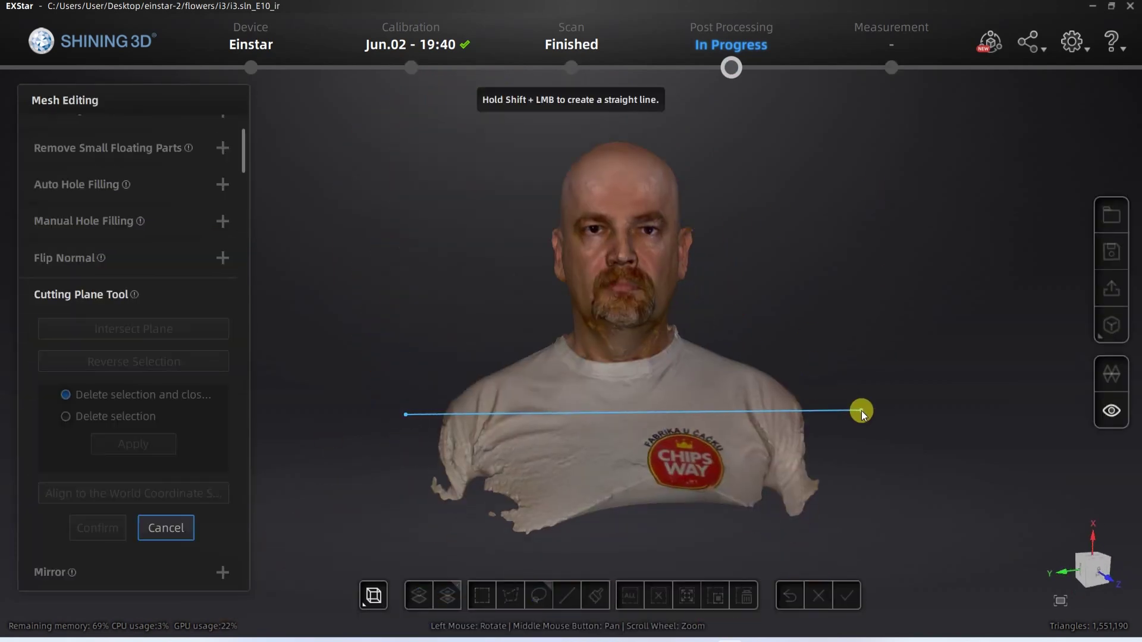
drag(830, 255, 555, 280)
click(158, 326)
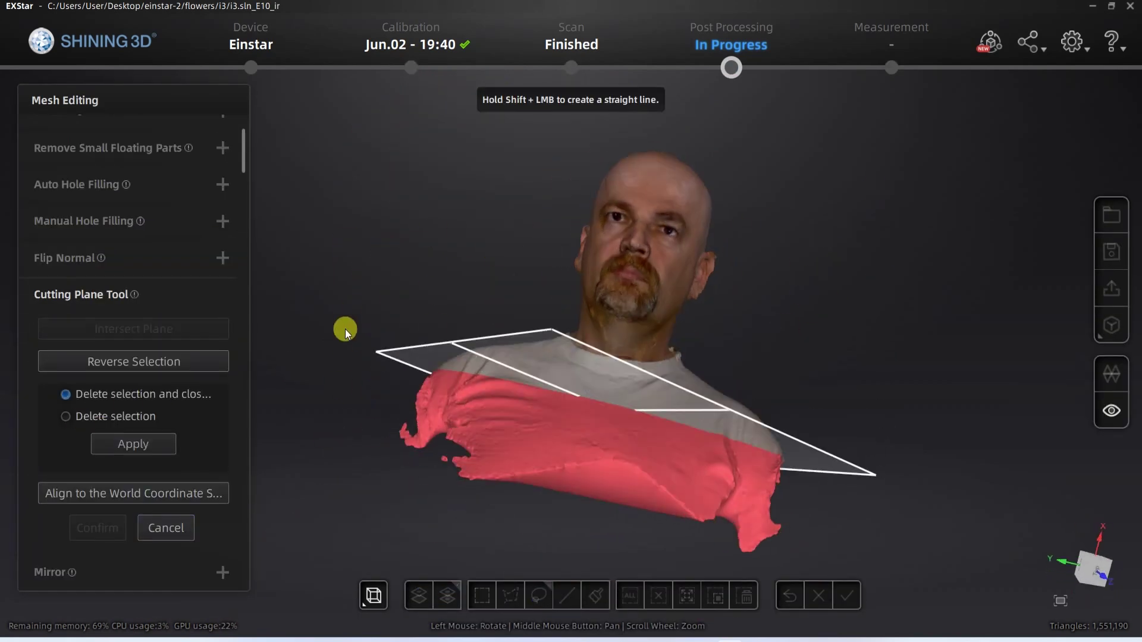
click(142, 449)
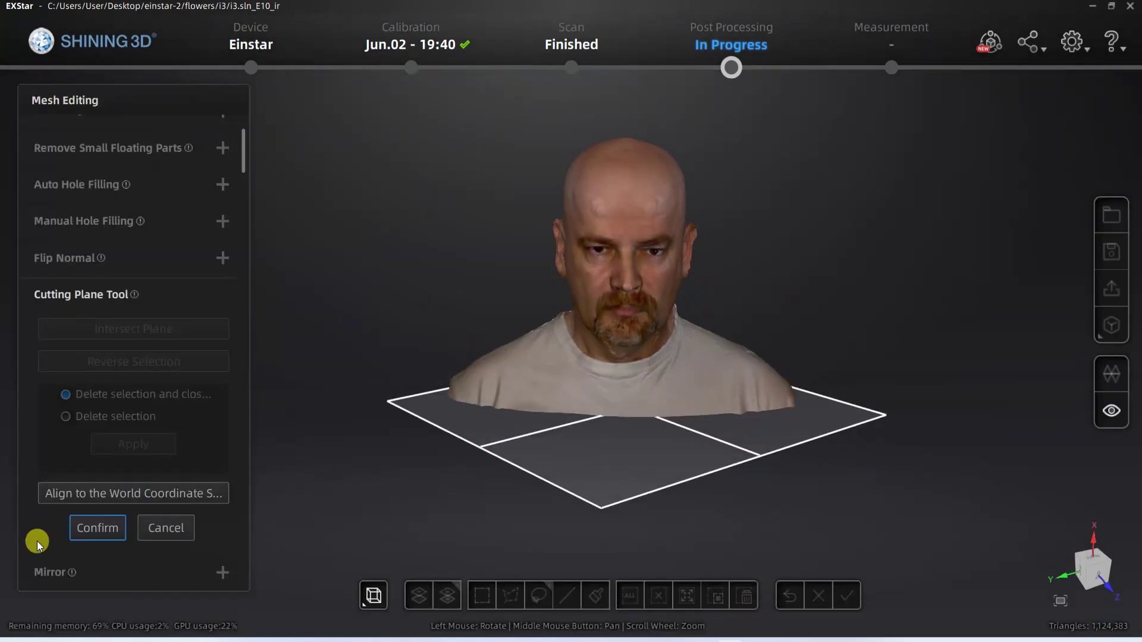
click(97, 528)
Step: Orbit the cut bust from all sides with texture hidden, then restore the colour texture
drag(634, 403, 846, 373)
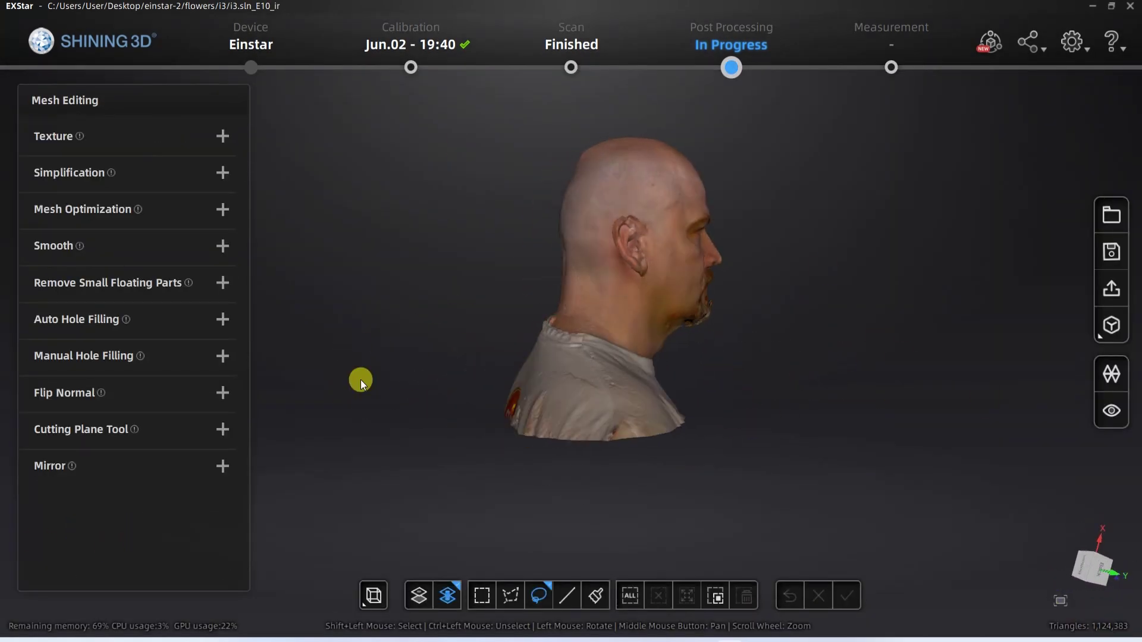
scroll(650, 206, up, 3)
drag(449, 323, 668, 363)
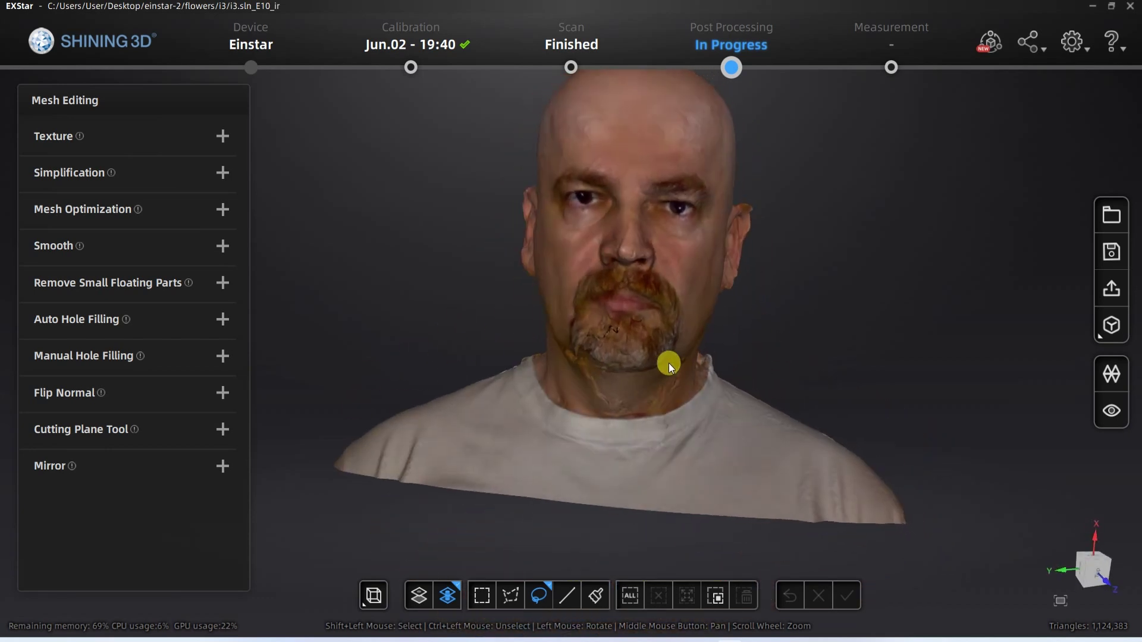
click(1111, 415)
drag(786, 265, 938, 254)
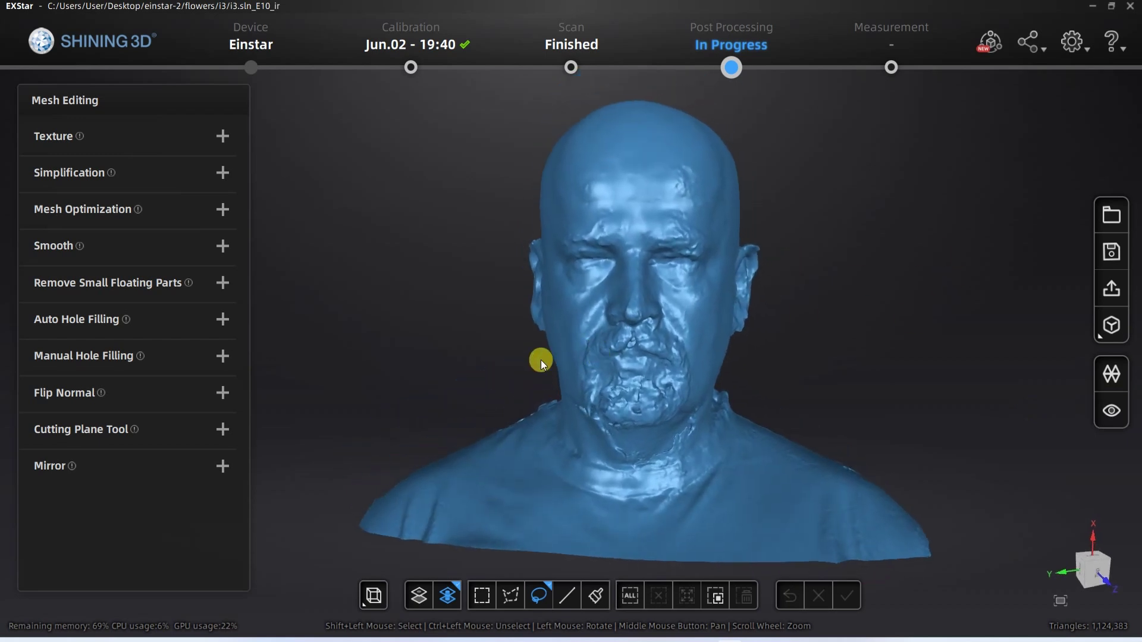
drag(540, 359, 389, 378)
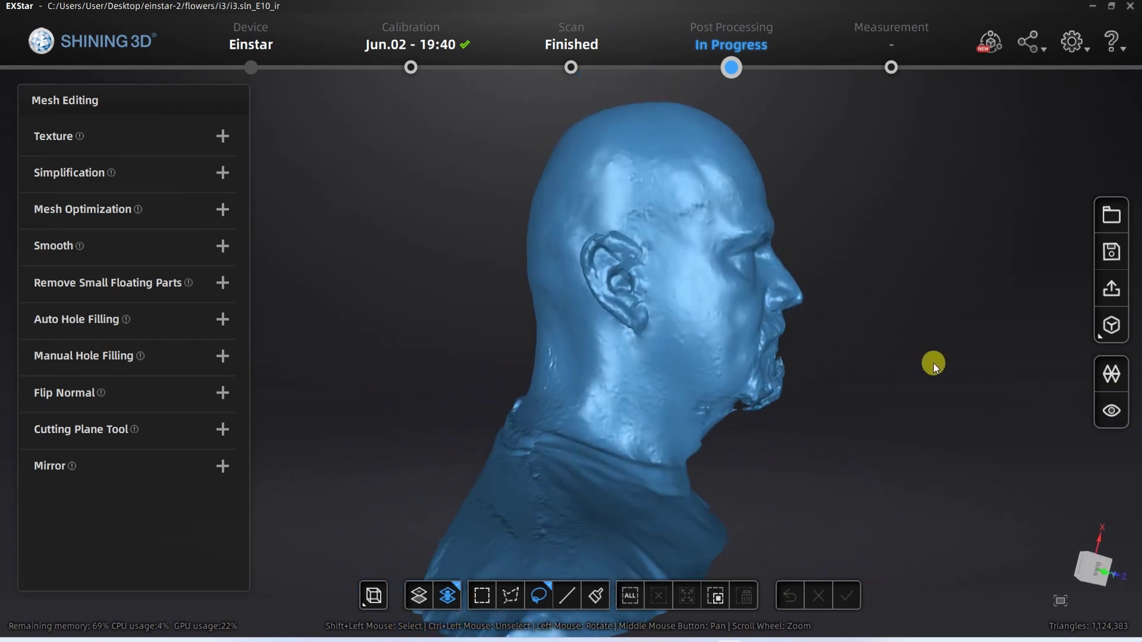
drag(933, 367, 732, 381)
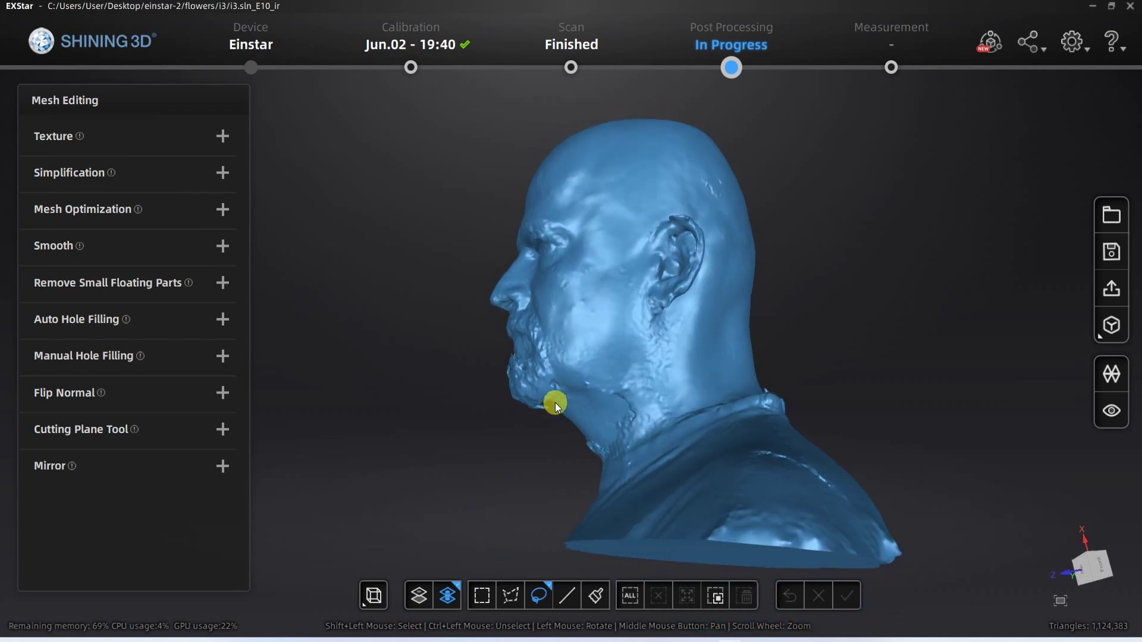
drag(527, 262, 604, 209)
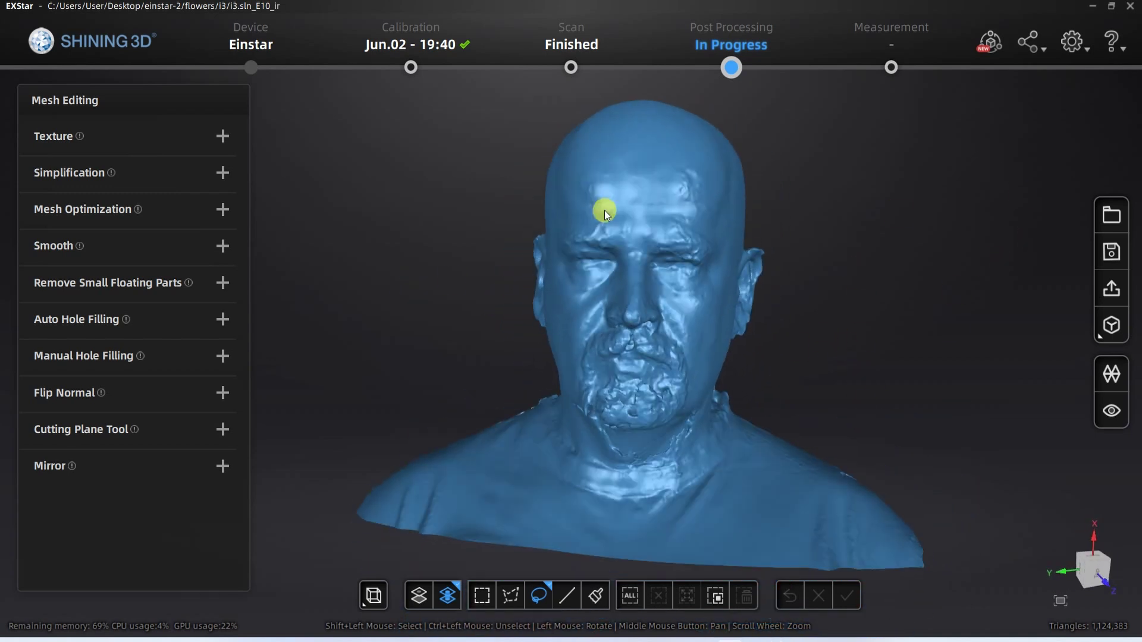
click(1110, 413)
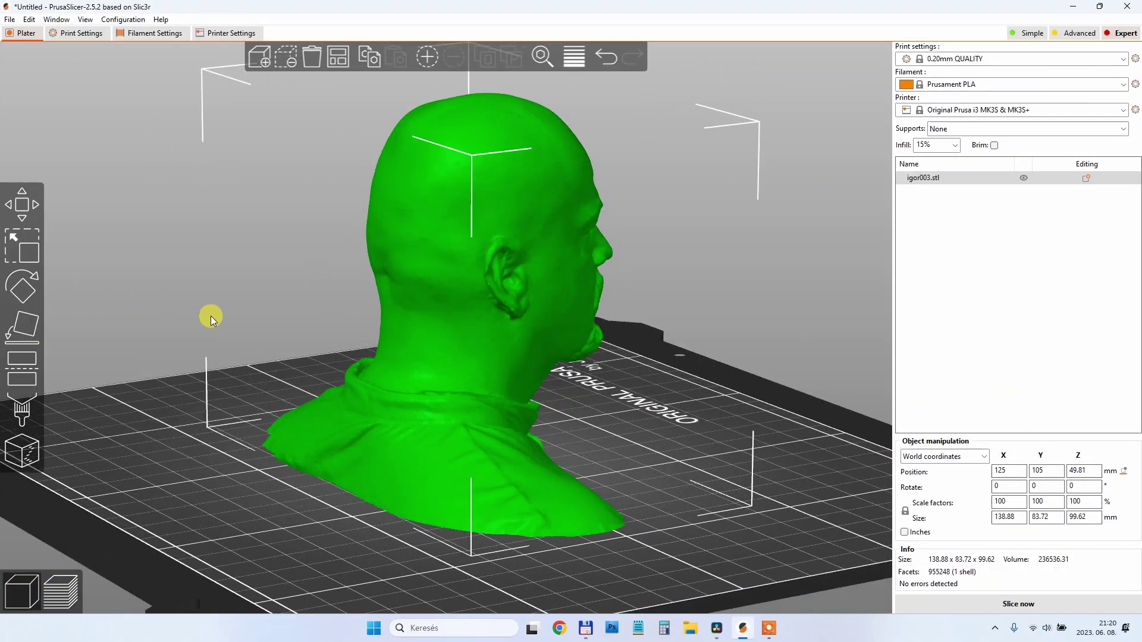
Step: Orbit the imported bust on the PrusaSlicer bed to view its back
drag(211, 315, 384, 323)
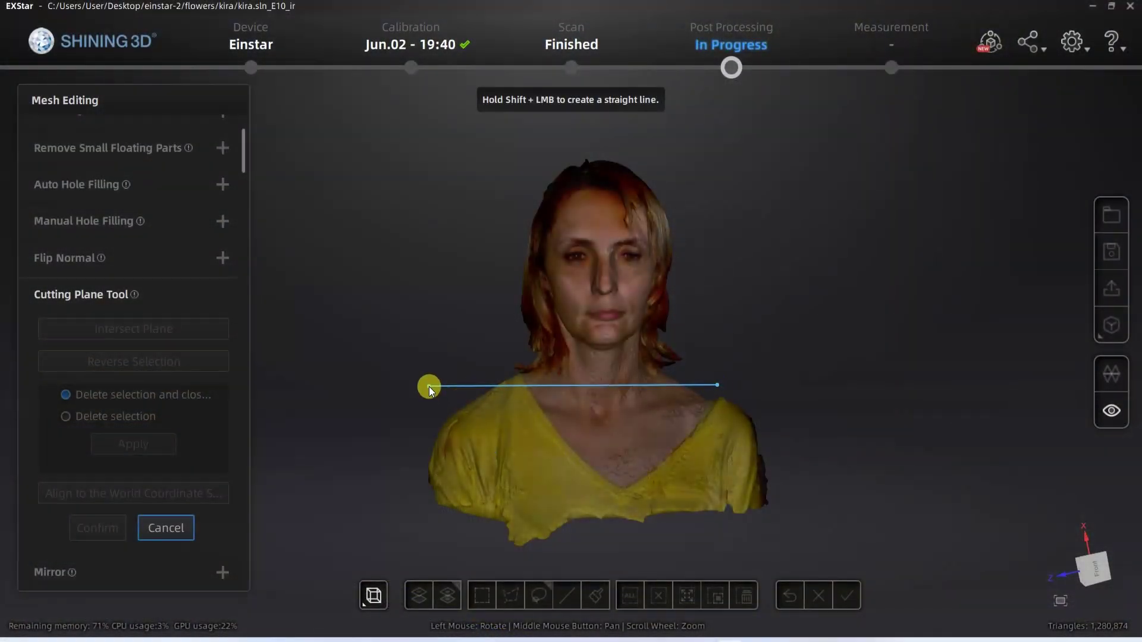
Step: Cut the second bust below the neck to remove the shoulders, then view the textured head
click(154, 329)
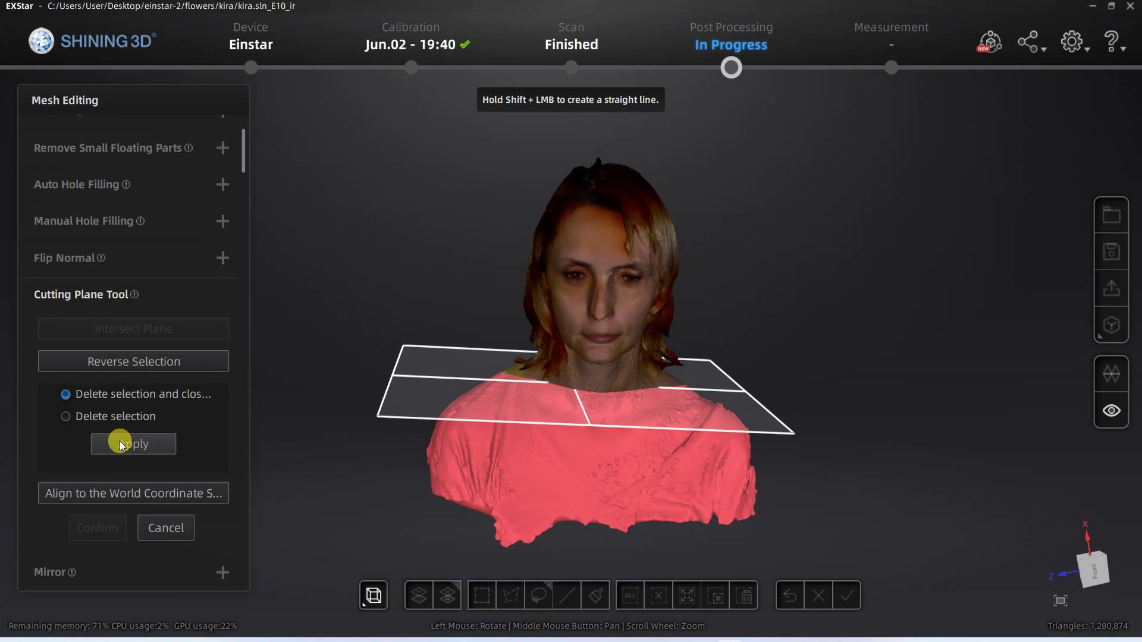
click(120, 443)
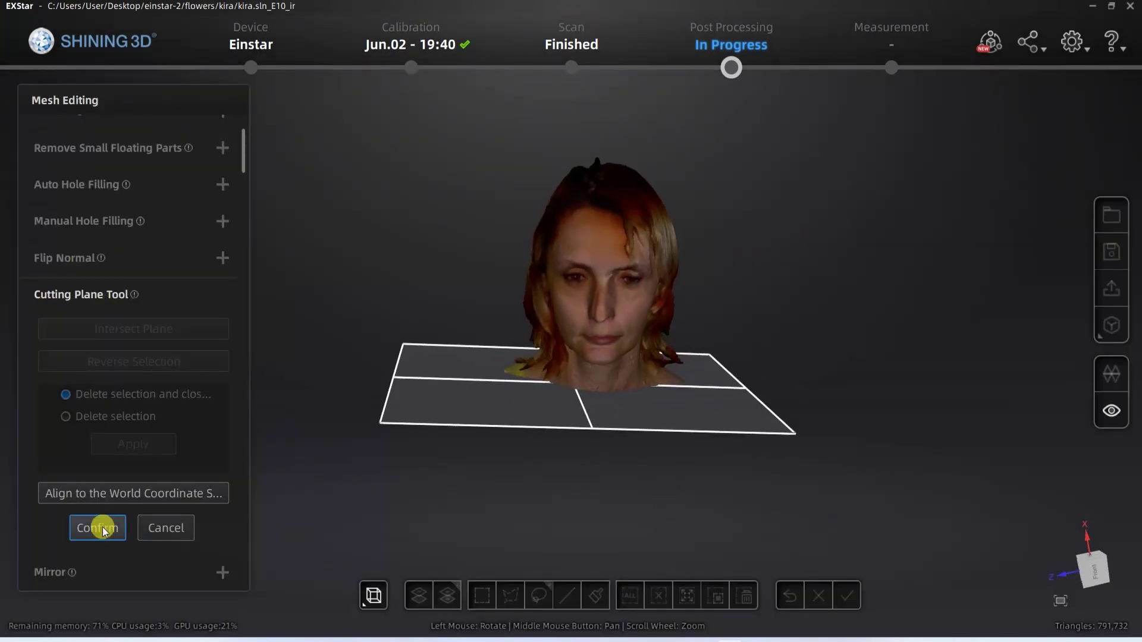
click(100, 528)
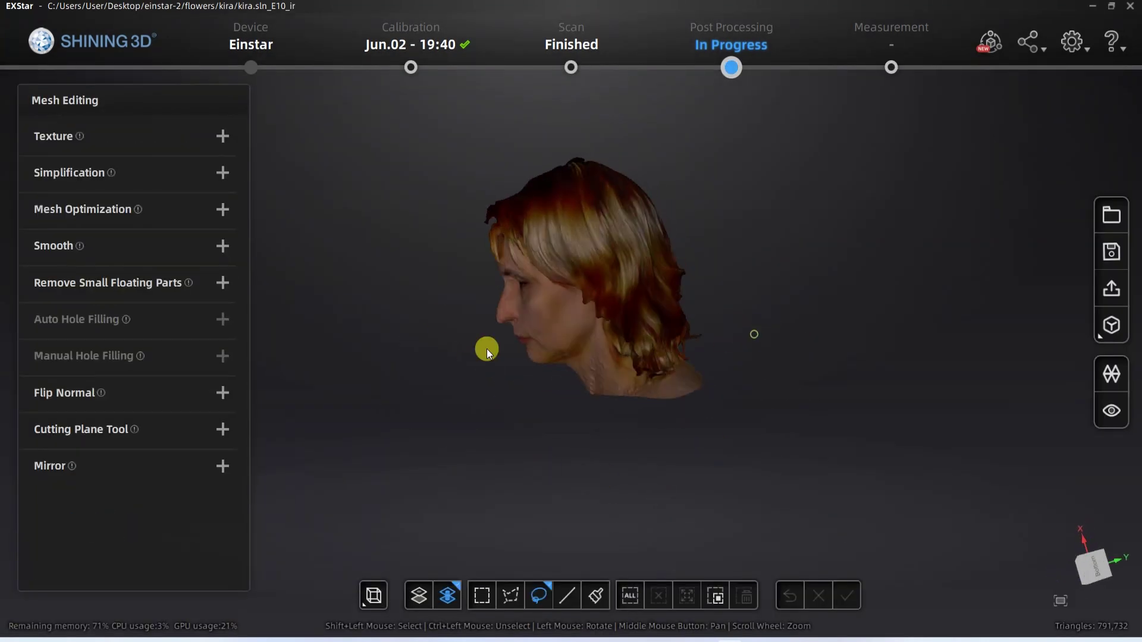
drag(667, 319, 497, 282)
click(1111, 411)
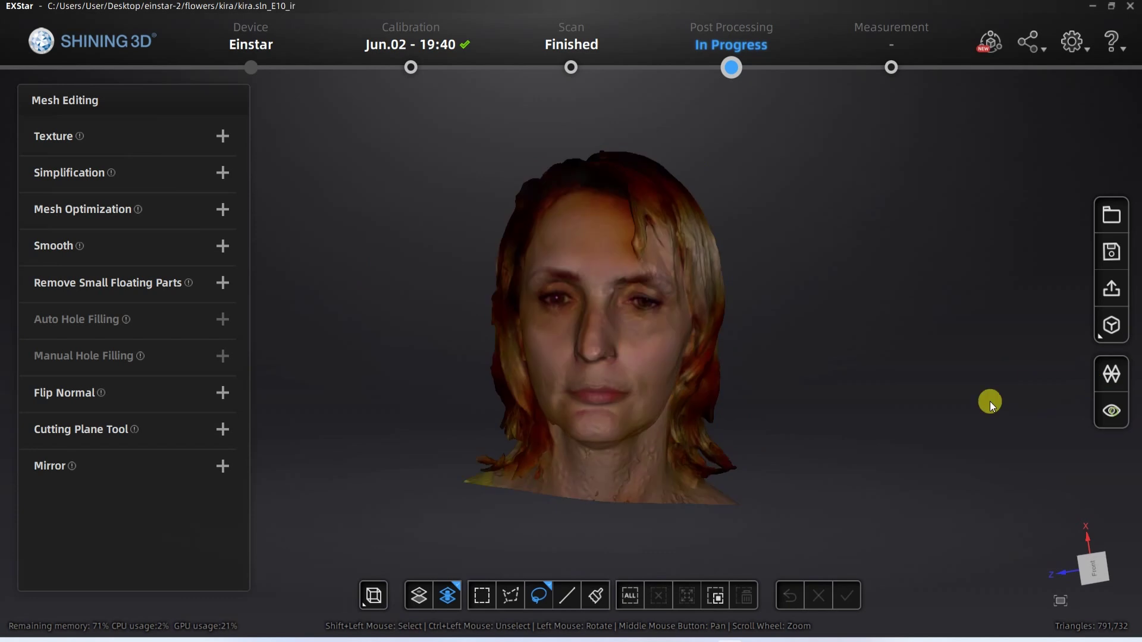
drag(455, 455, 500, 294)
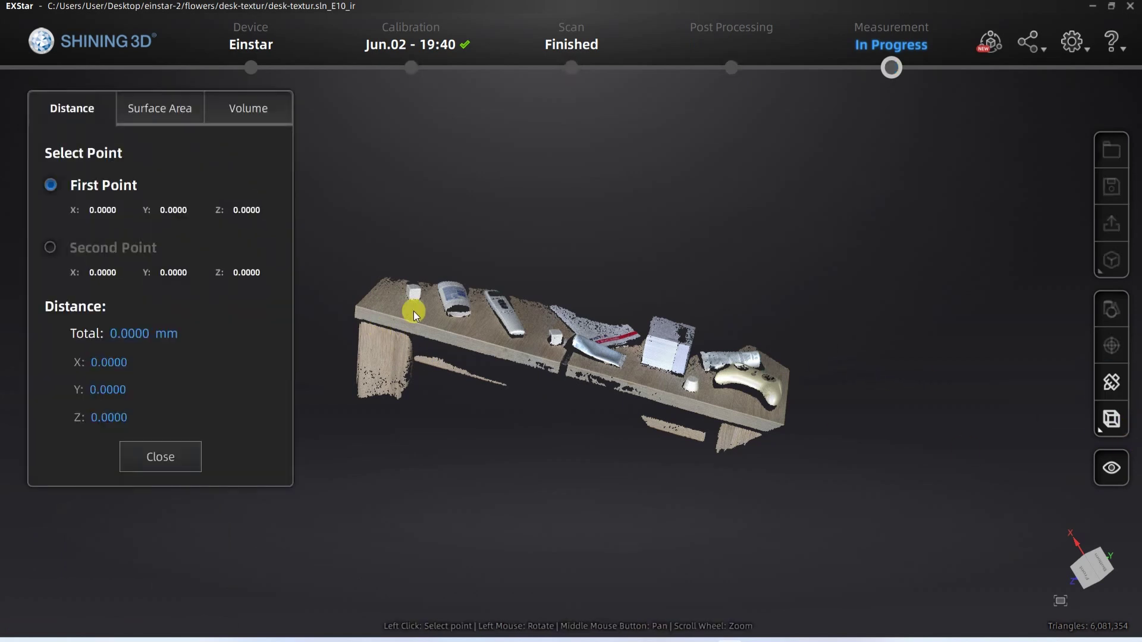
Step: Place the first distance point on the desk's near corner and orbit to see the whole desk
scroll(348, 310, up, 10)
click(479, 272)
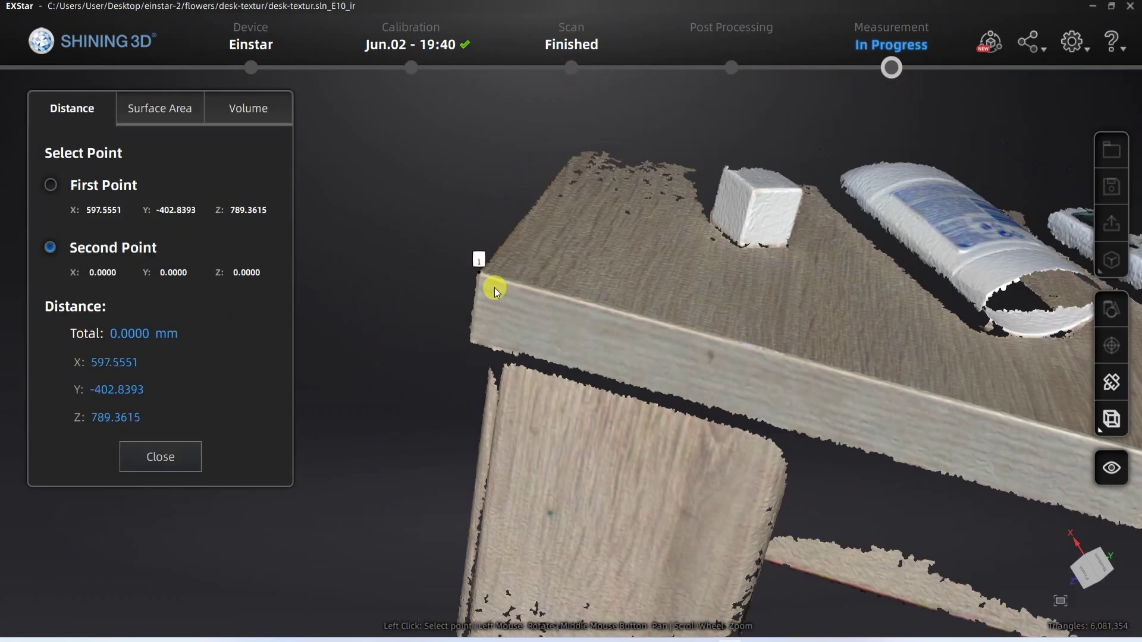
scroll(494, 287, down, 5)
drag(494, 287, 867, 387)
scroll(1012, 407, up, 10)
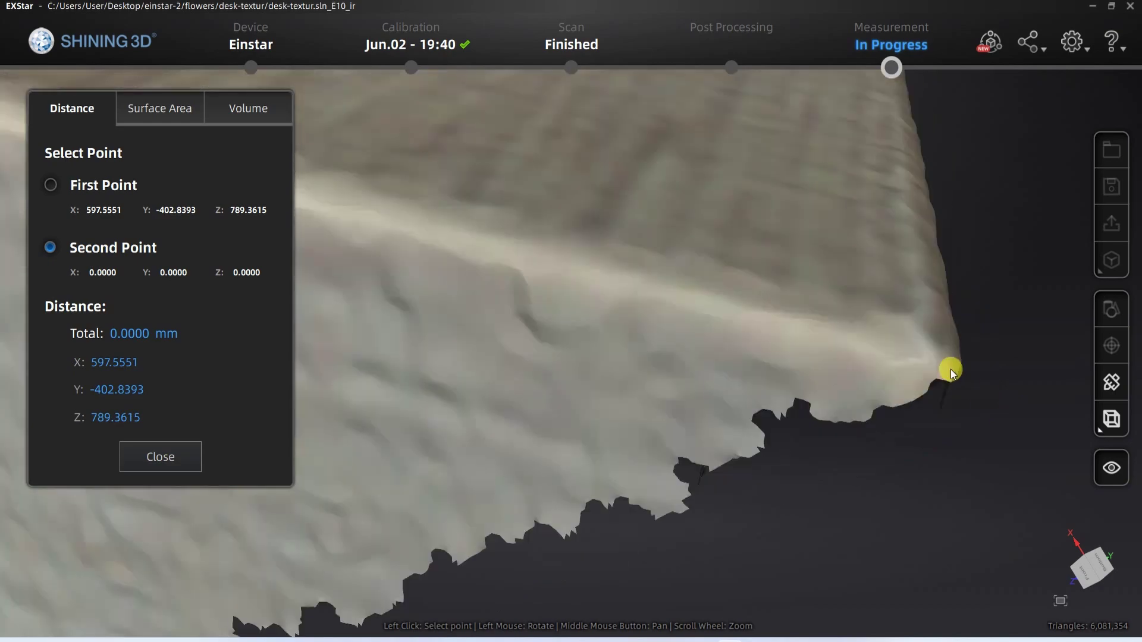
scroll(481, 394, down, 5)
drag(680, 415, 383, 403)
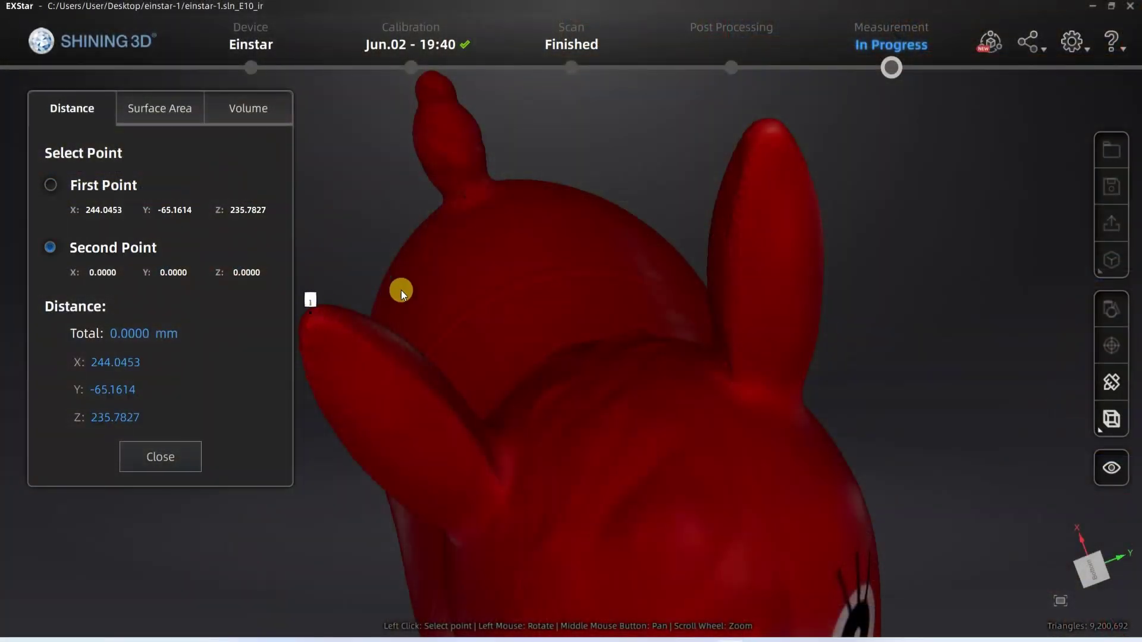
Step: Finish the horse's ear-to-ear distance (118.408) and measure the owl's ear tips, 169.938 mm apart
click(769, 123)
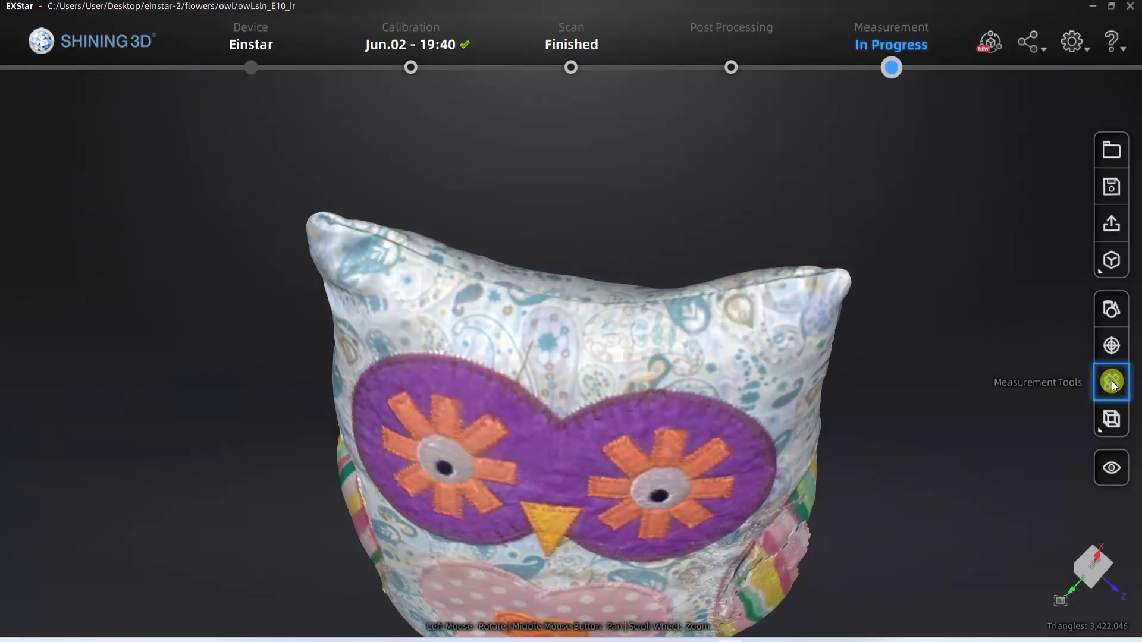
click(1113, 384)
click(313, 214)
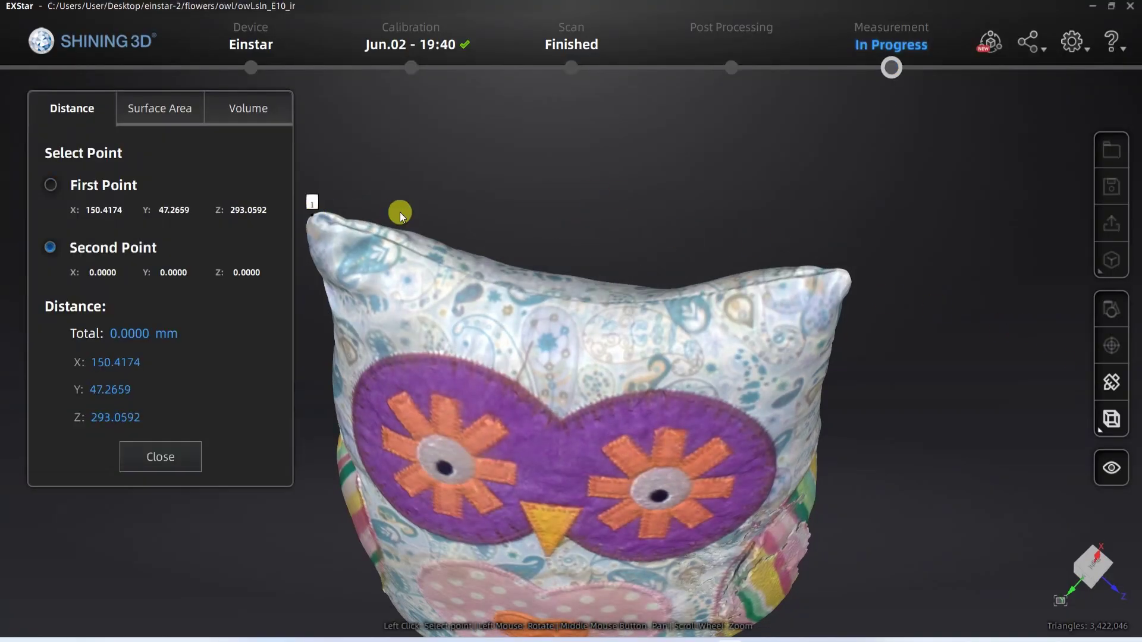
click(848, 271)
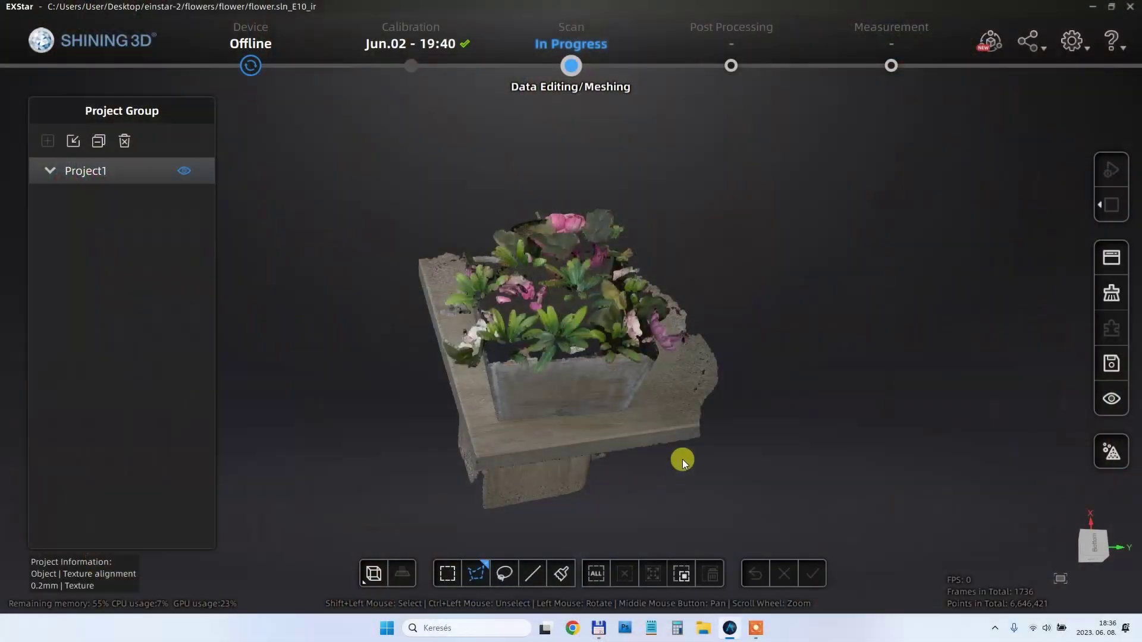
Step: Orbit the flower-box scan and its Med-quality, High-filter, Low-smooth mesh to inspect them
drag(682, 463, 529, 494)
drag(403, 443, 869, 444)
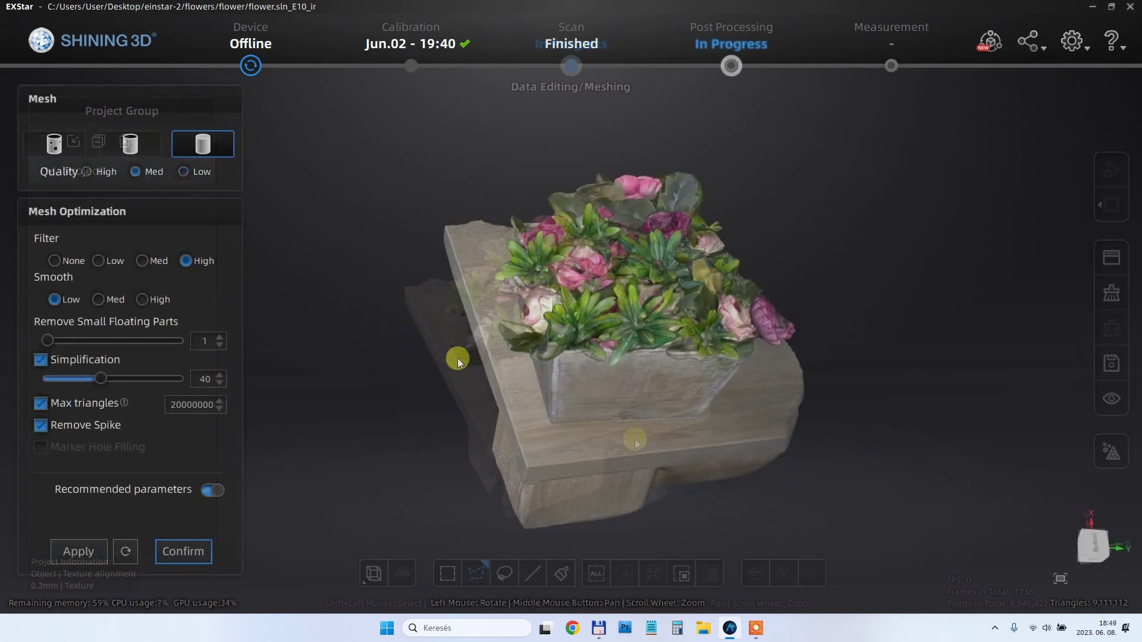
drag(458, 358, 712, 223)
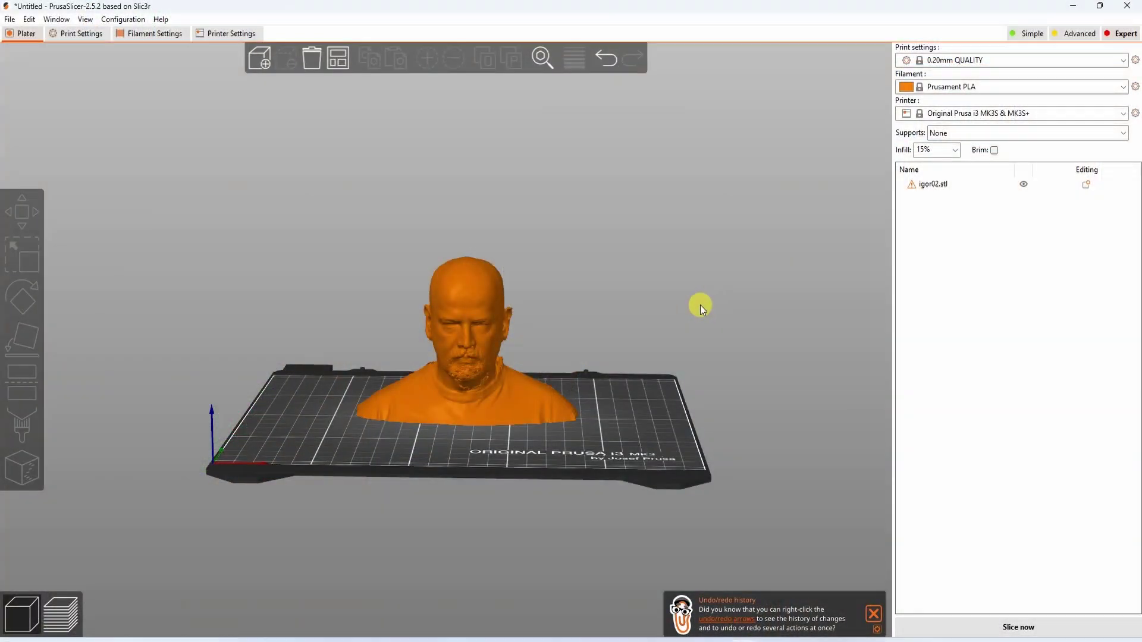
Step: Inspect the bust from behind and close up at the ear, then select the bust model
drag(696, 303, 565, 308)
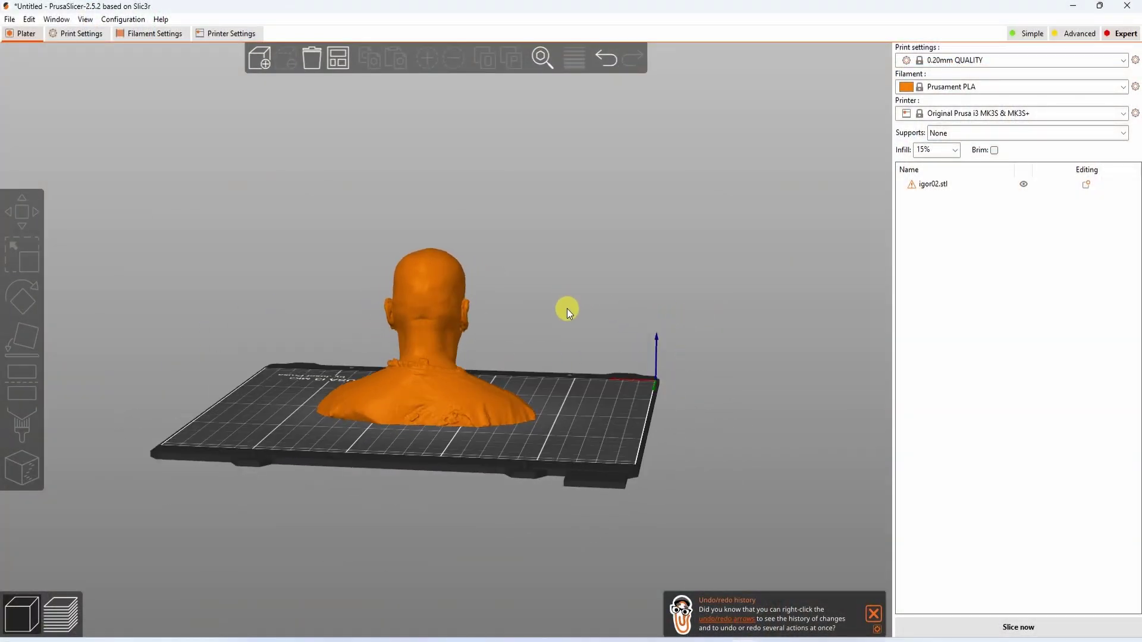
scroll(472, 335, up, 10)
drag(650, 211, 466, 333)
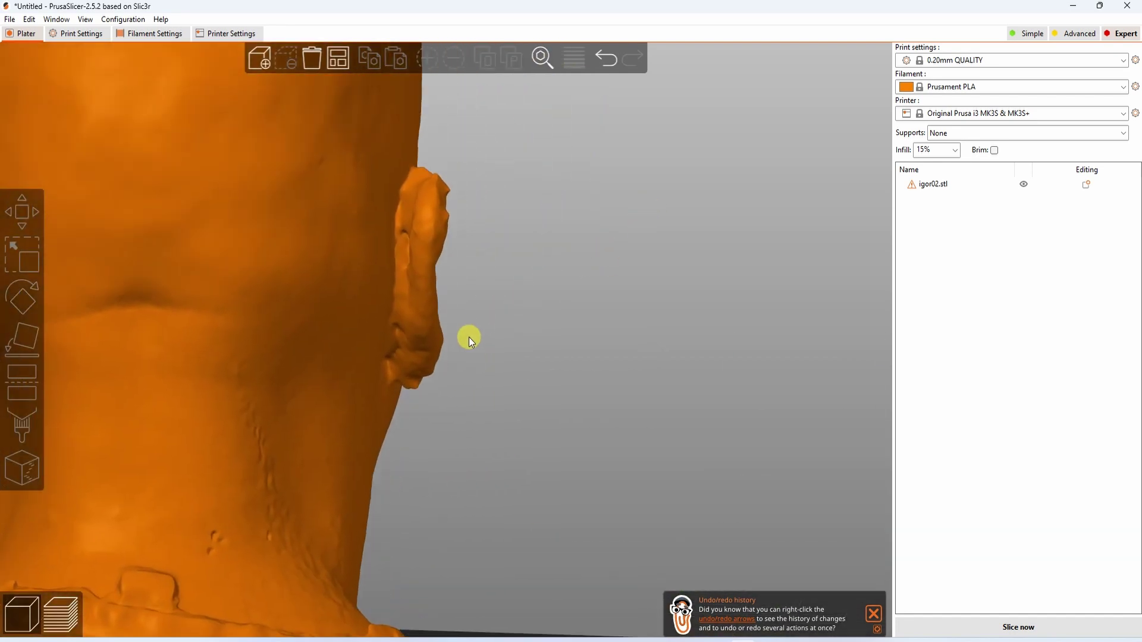
scroll(387, 183, up, 4)
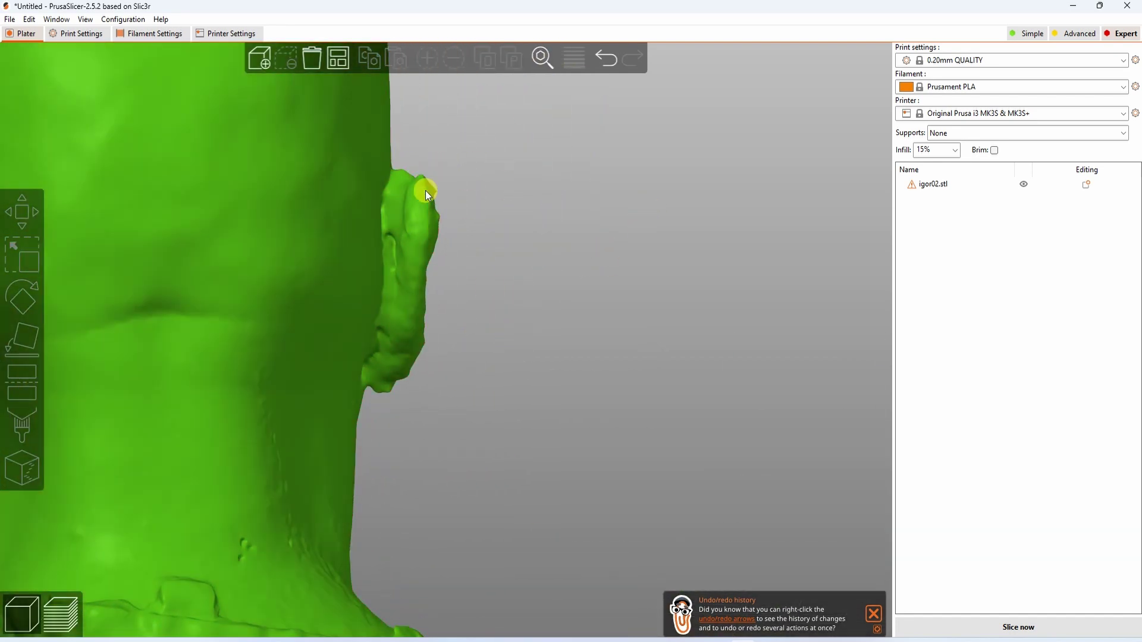
click(423, 198)
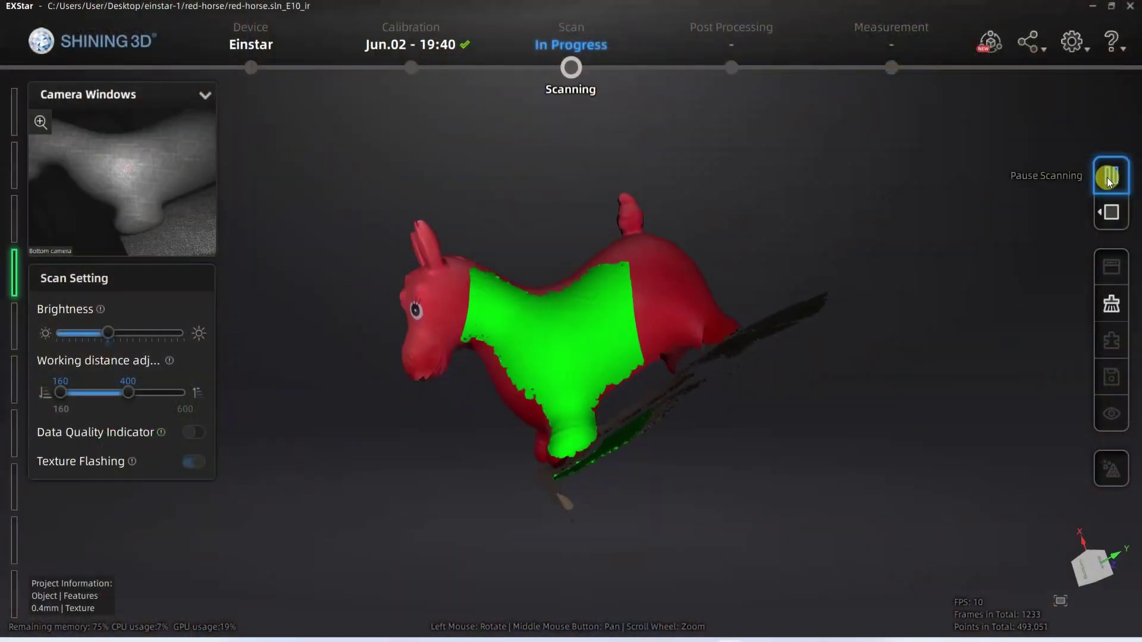
Step: Pause the red horse scan and delete the stray floor points beneath its legs
click(1107, 177)
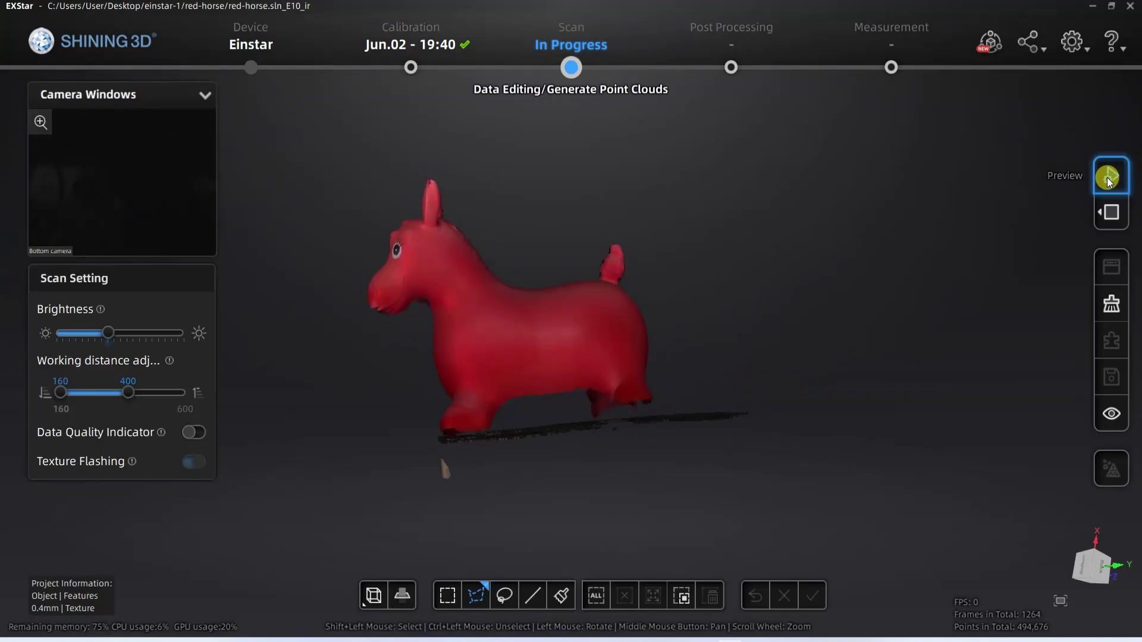
scroll(928, 373, up, 5)
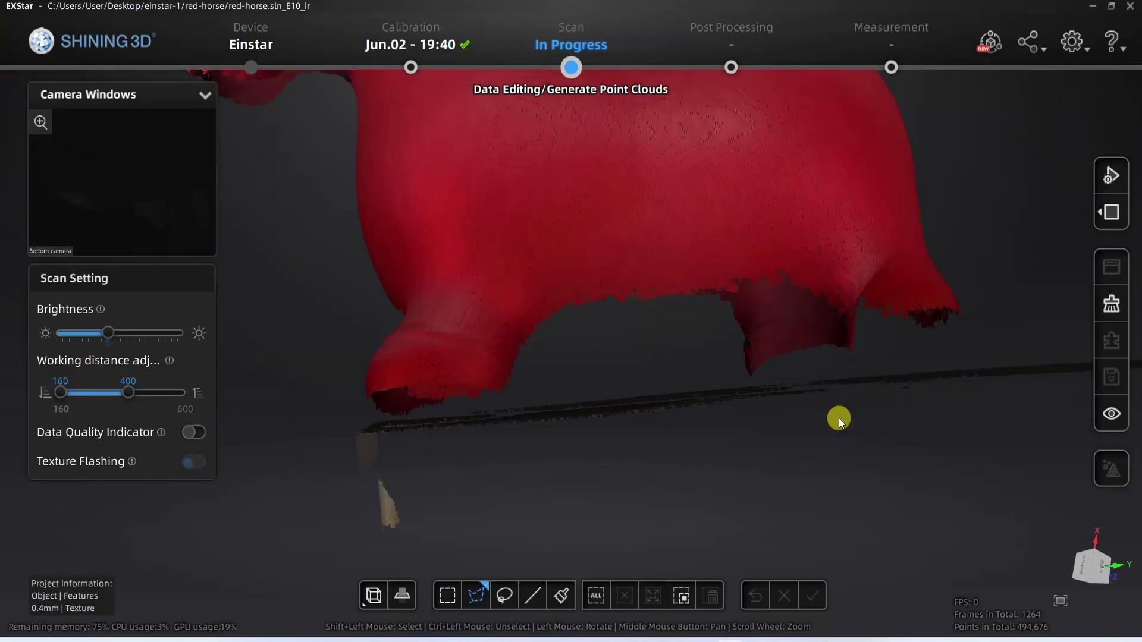
scroll(387, 463, up, 3)
shift+click(386, 426)
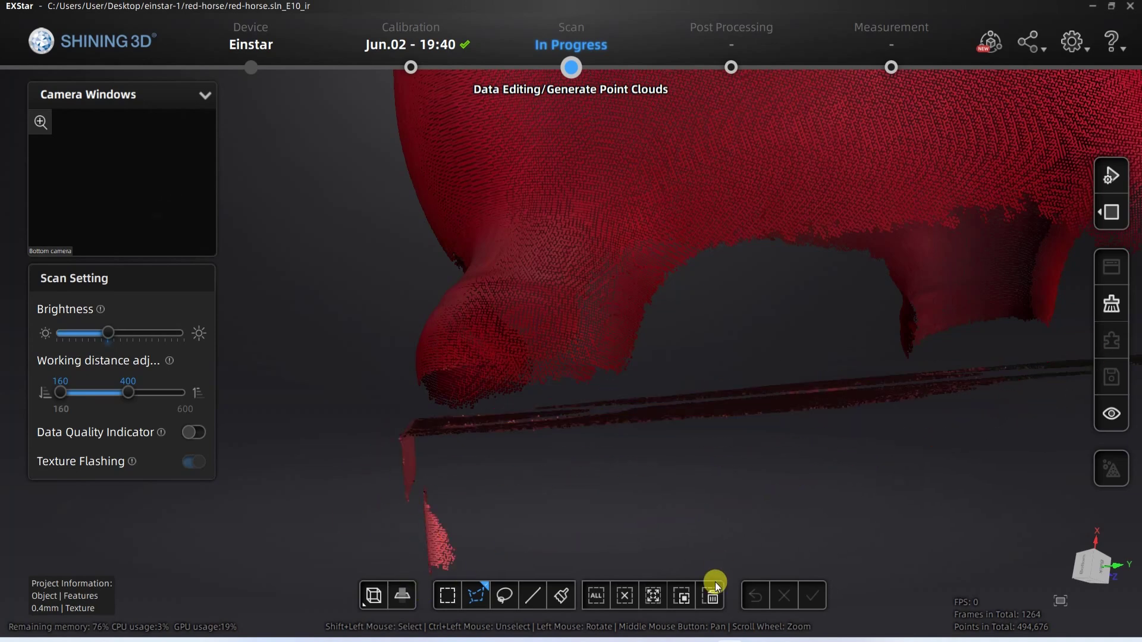
click(712, 591)
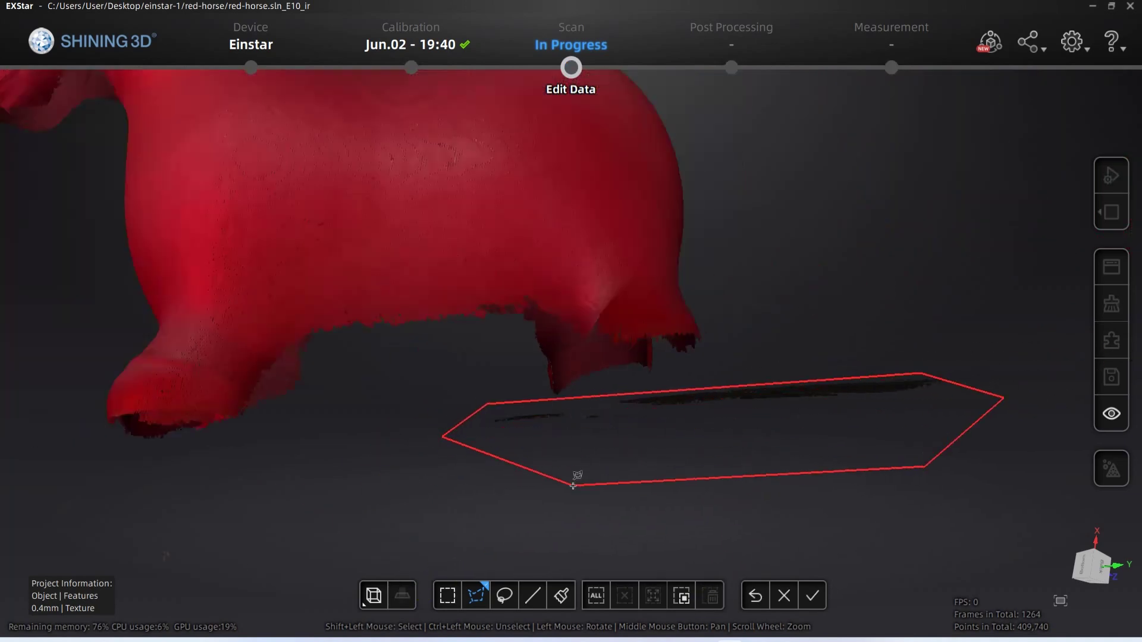
scroll(466, 298, down, 5)
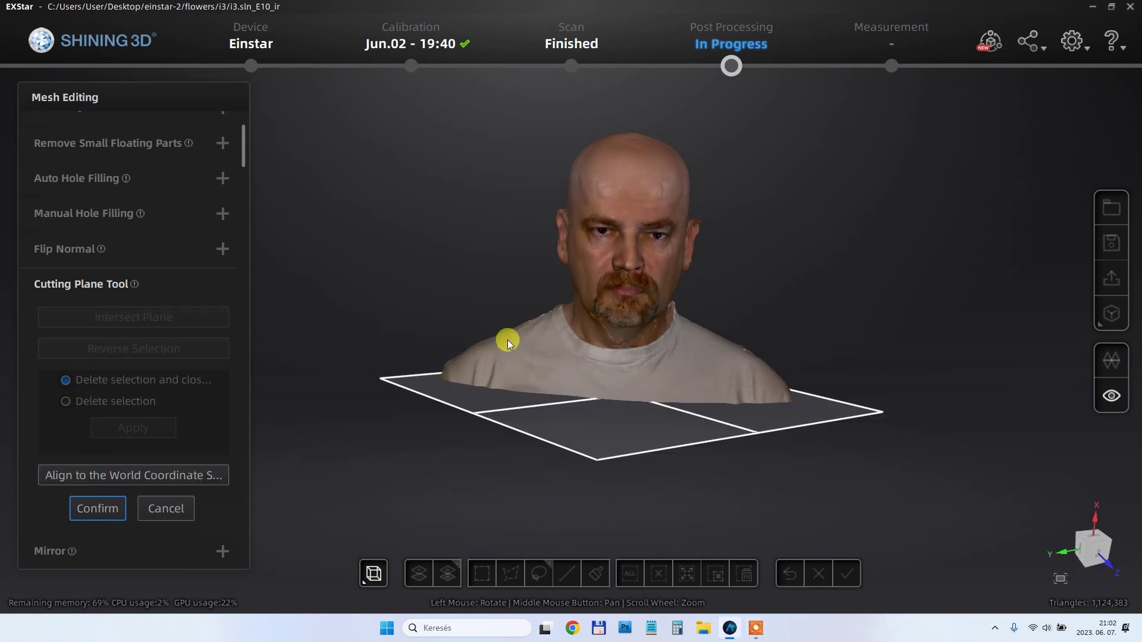
Step: Confirm the flat bottom cut of the bust and view its side profile
click(100, 511)
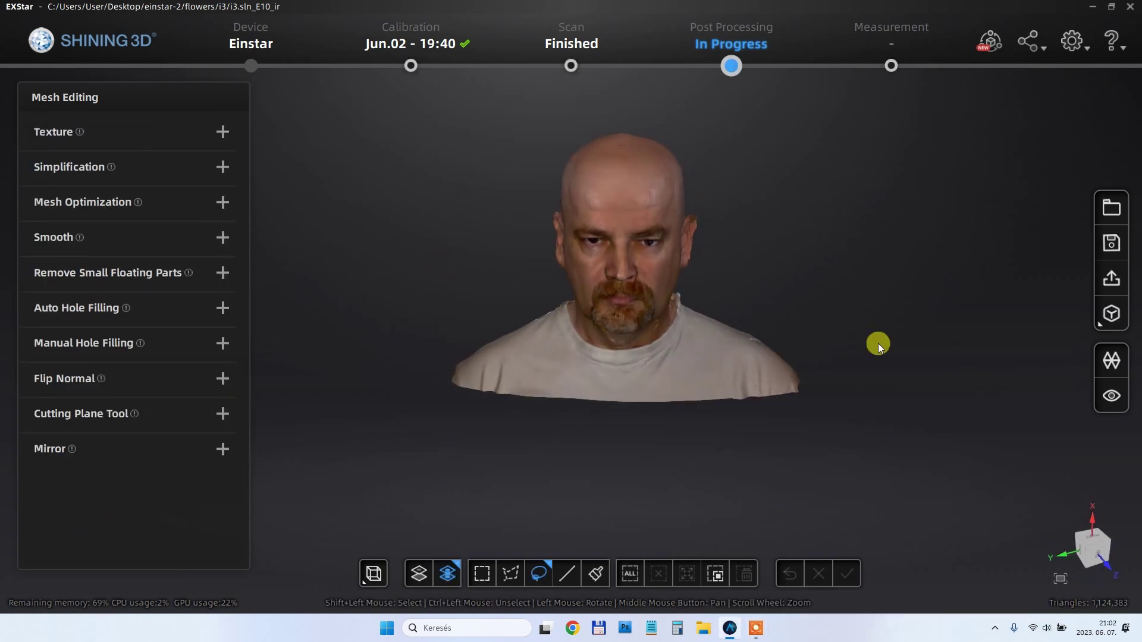
drag(879, 345, 797, 344)
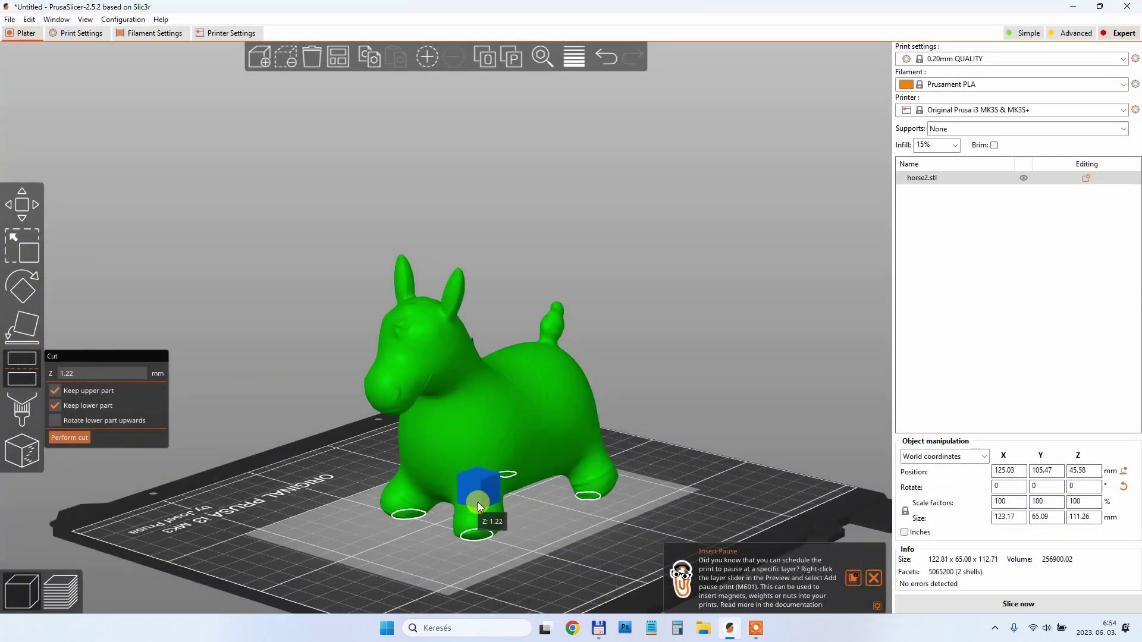
Step: Raise the horse's cut plane to Z 2.76 mm and view the bed from above
drag(477, 502, 479, 497)
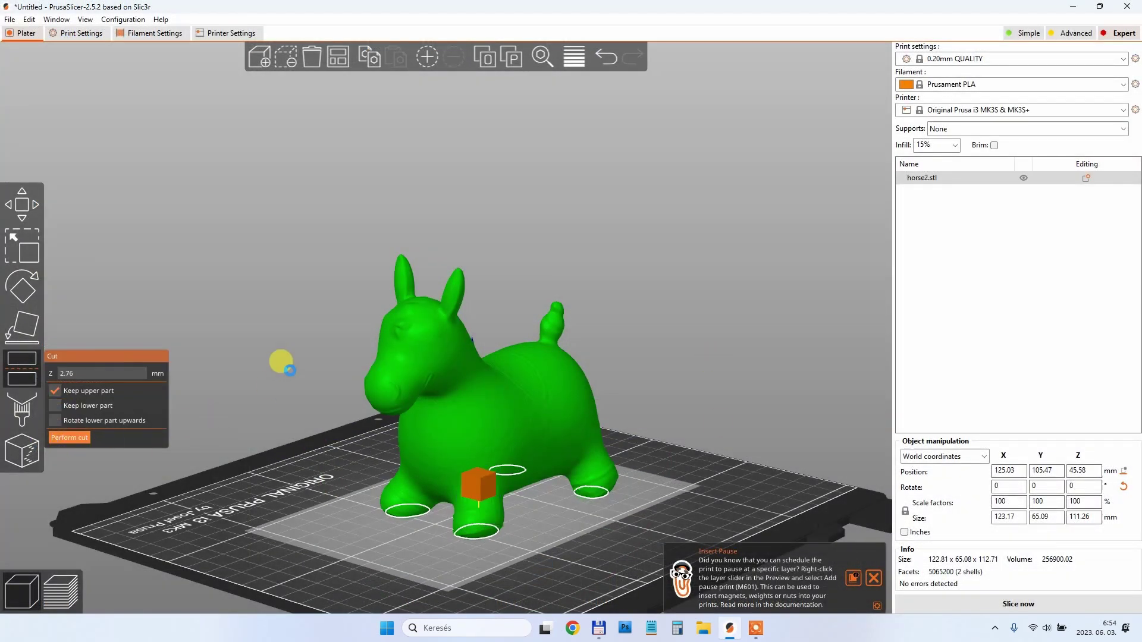
drag(292, 373, 559, 454)
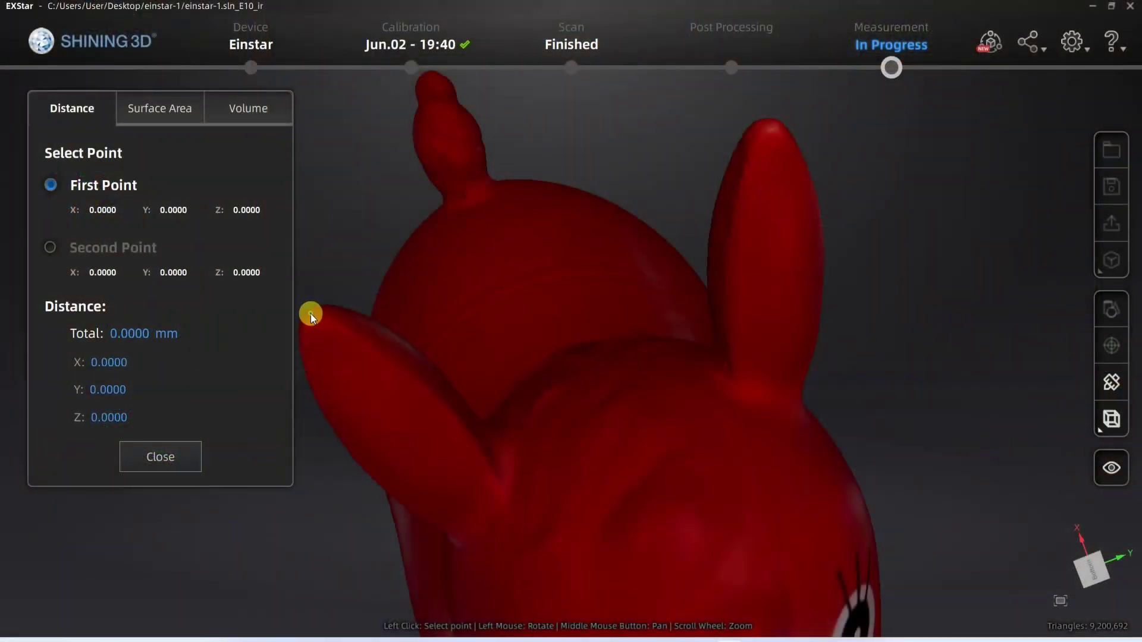
Step: Measure the horse ear tip to ear tip (118.408 mm), then tail tip to ear (353.825 mm)
click(311, 313)
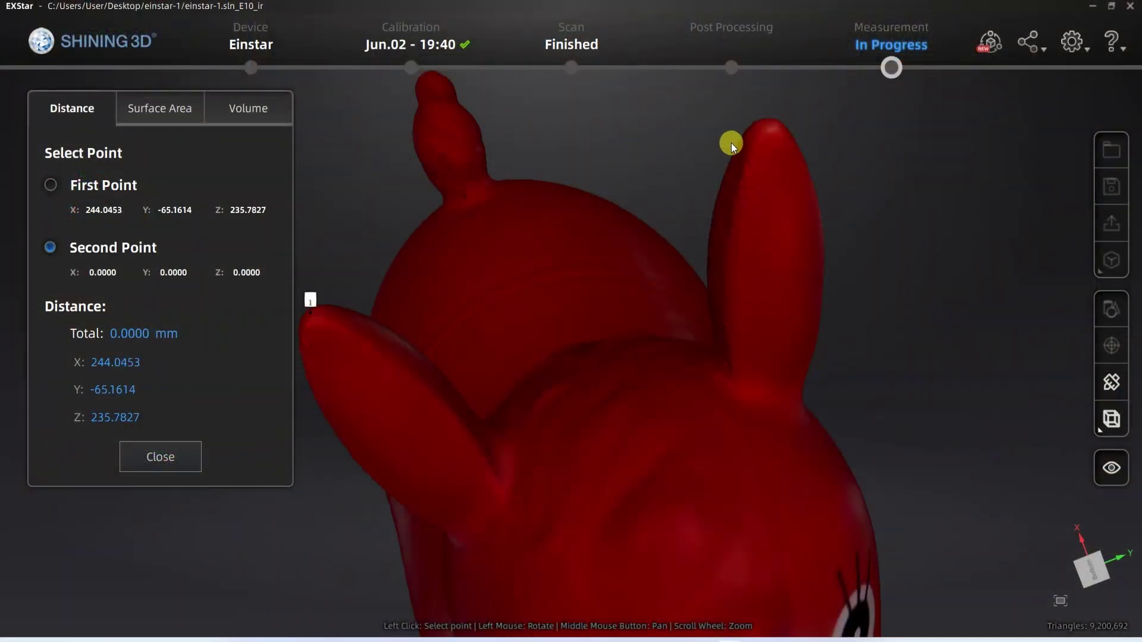
click(769, 125)
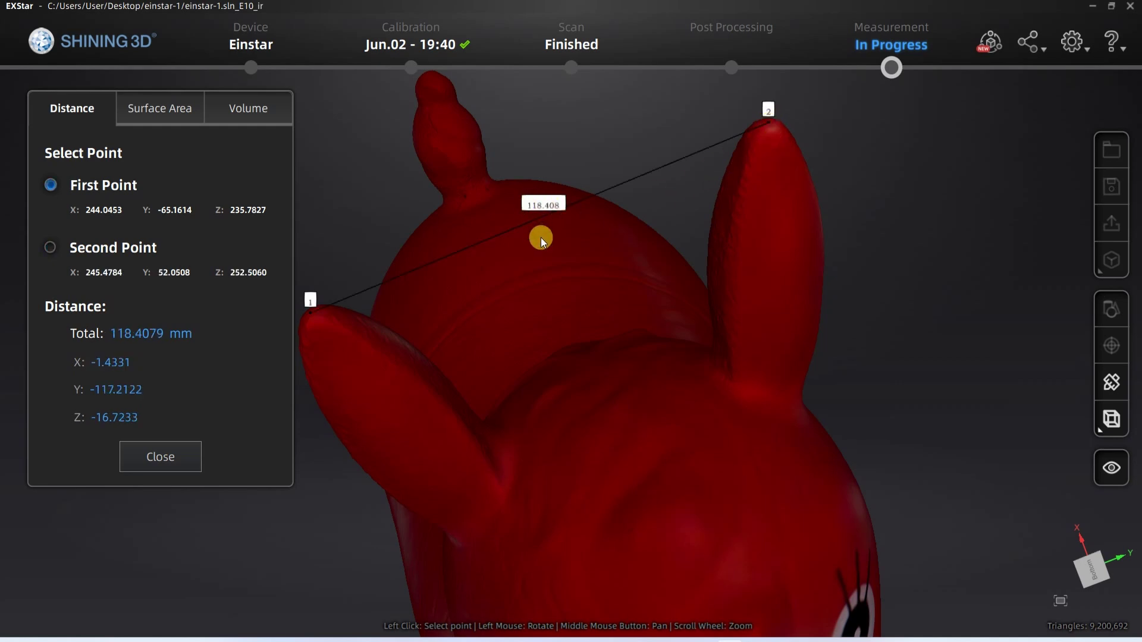
scroll(539, 241, down, 3)
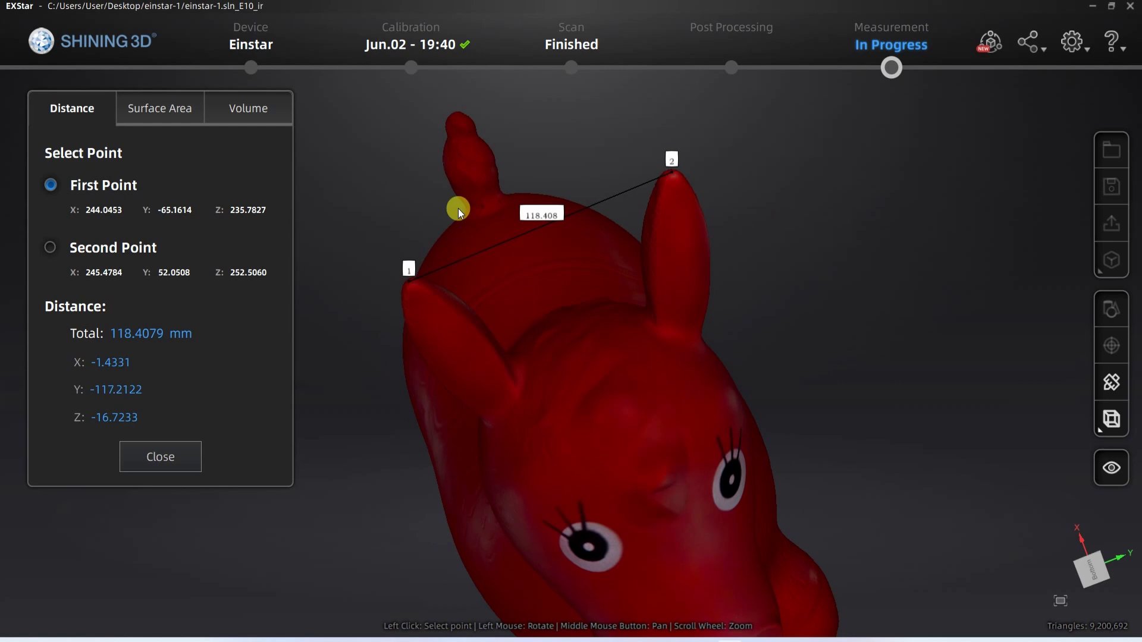
click(456, 119)
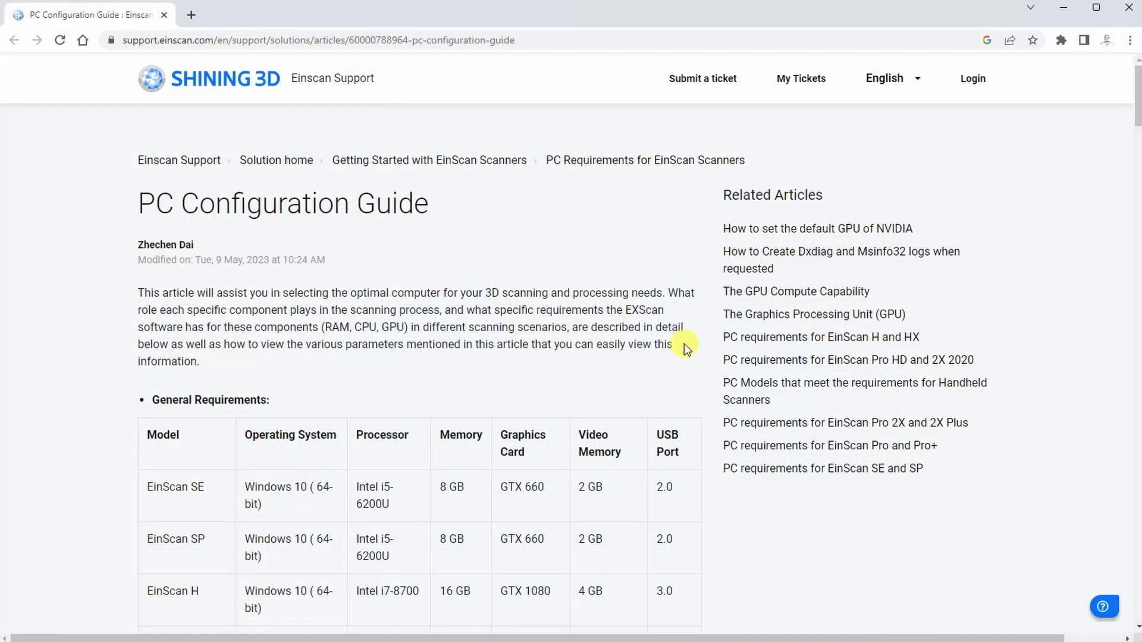
Step: Read EinStar's requirements: i7-7700H CPU, 16 GB memory, GTX 1050 with 4 GB video memory
scroll(694, 344, down, 7)
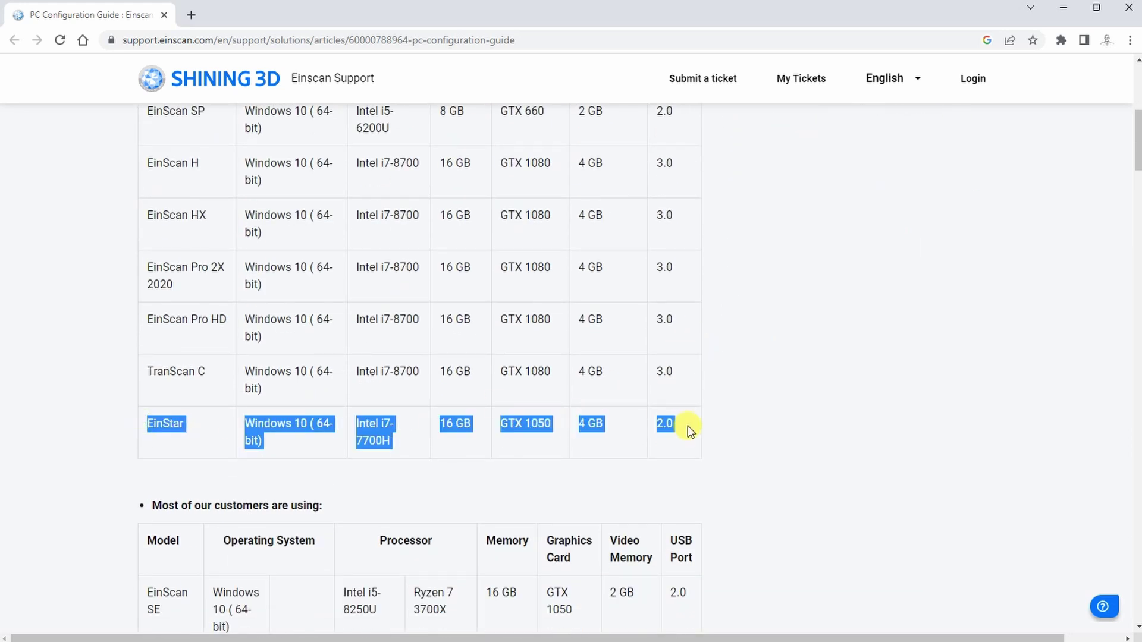
scroll(629, 462, down, 10)
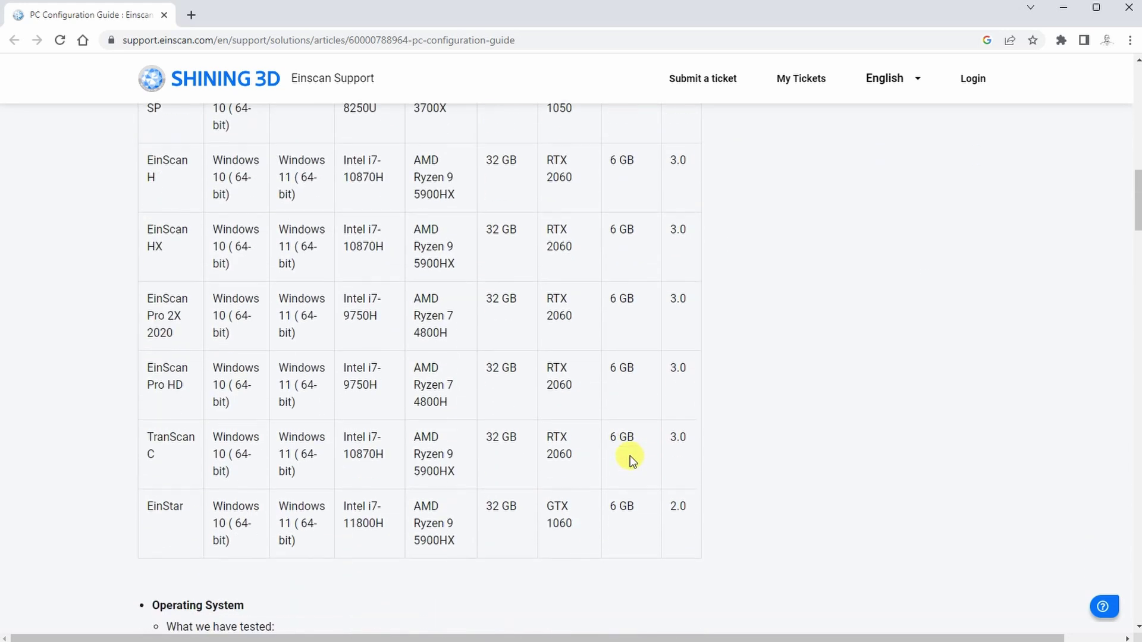
click(759, 436)
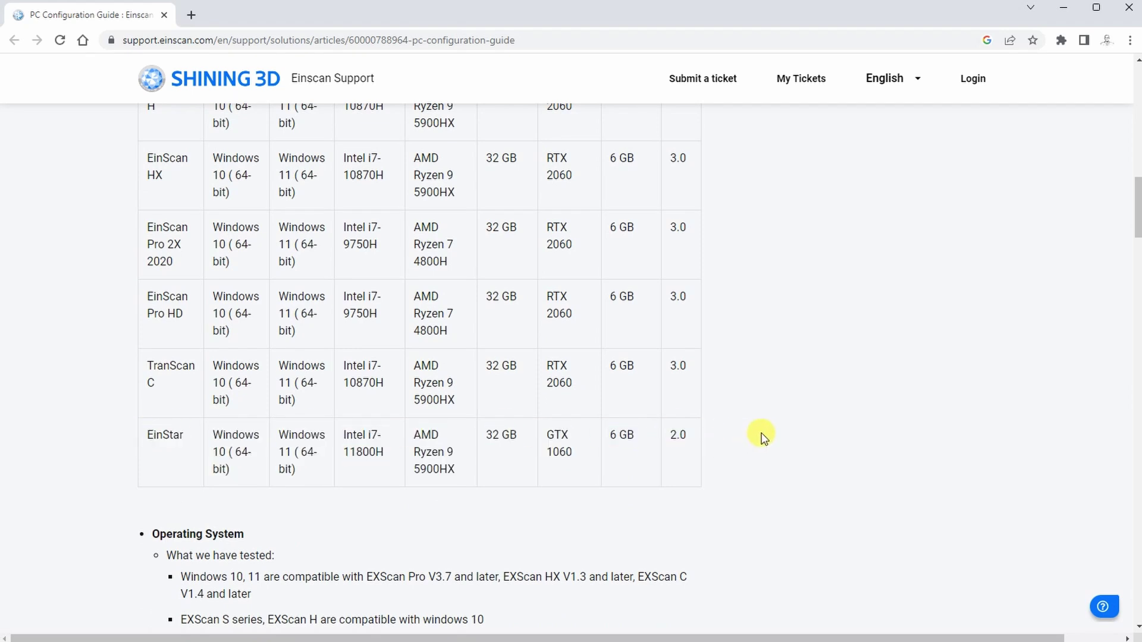
scroll(827, 405, down, 6)
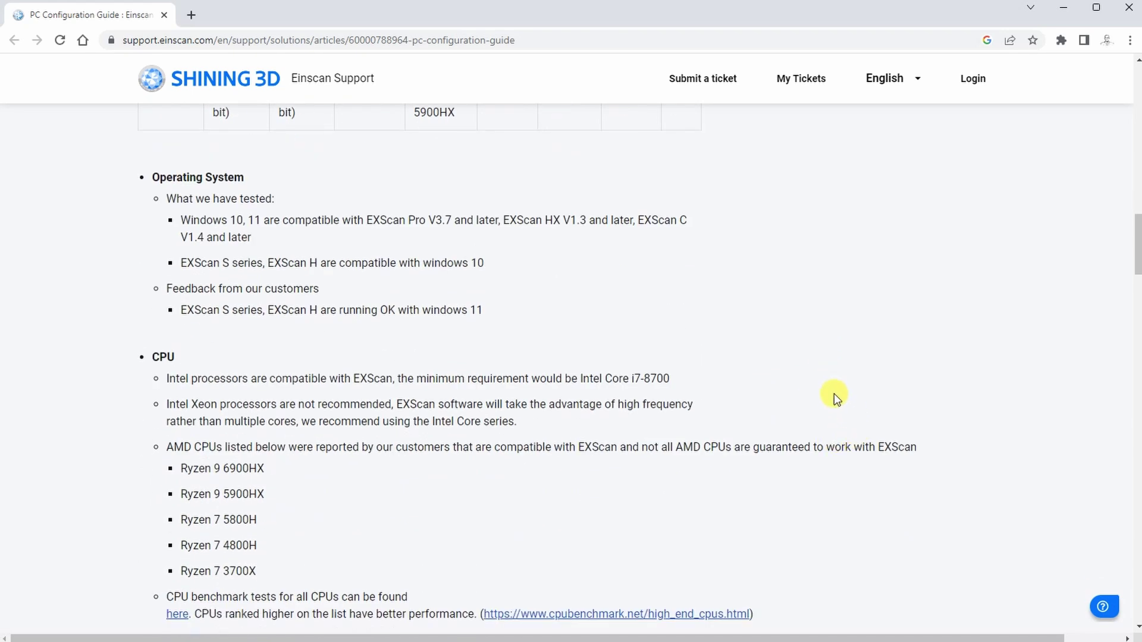
scroll(842, 338, down, 9)
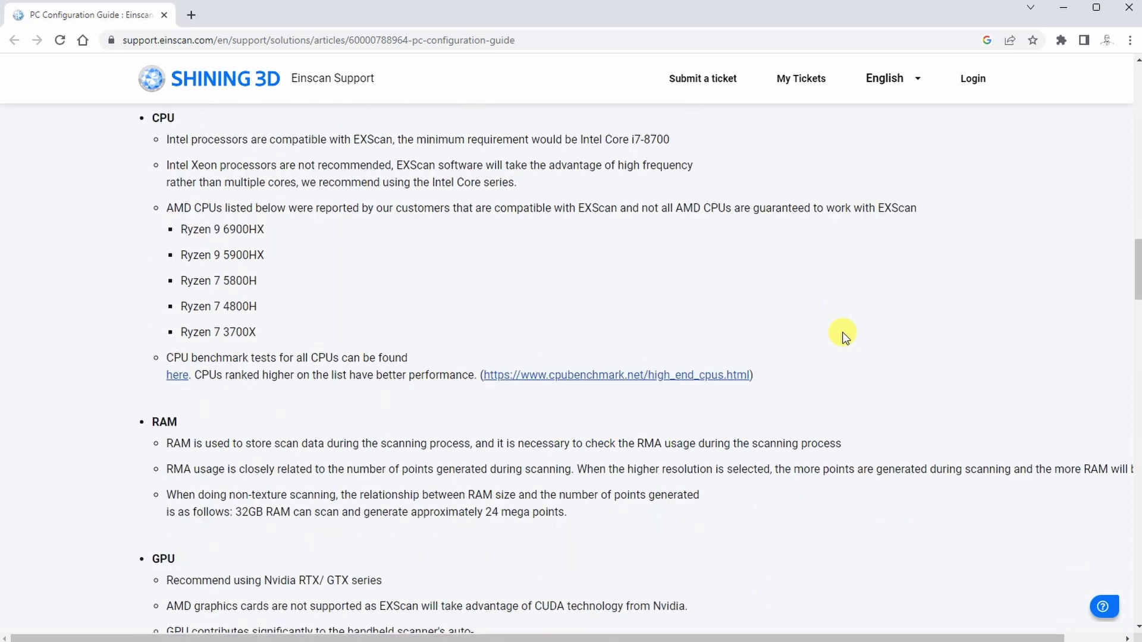